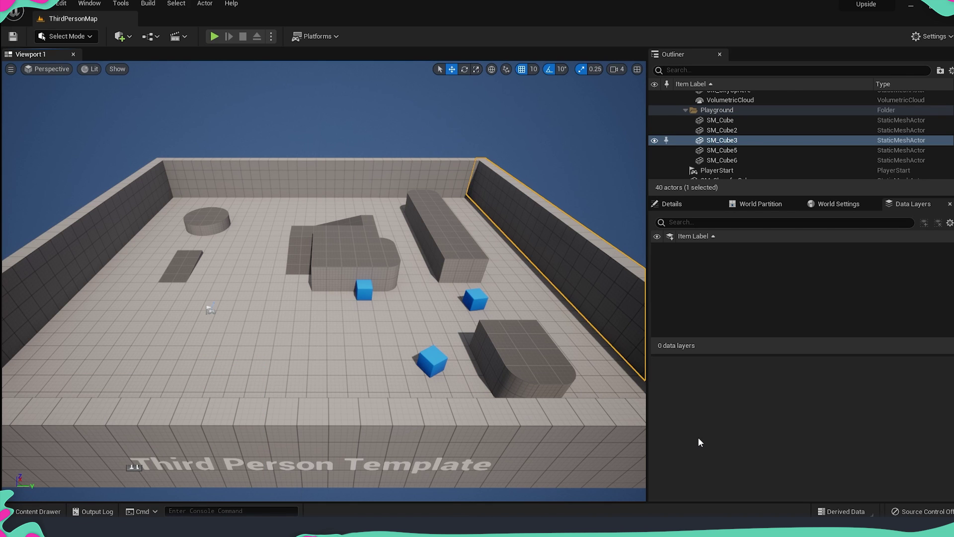
Open the File menu in the ThirdPersonMap level to reach the level commands
left_click(44, 6)
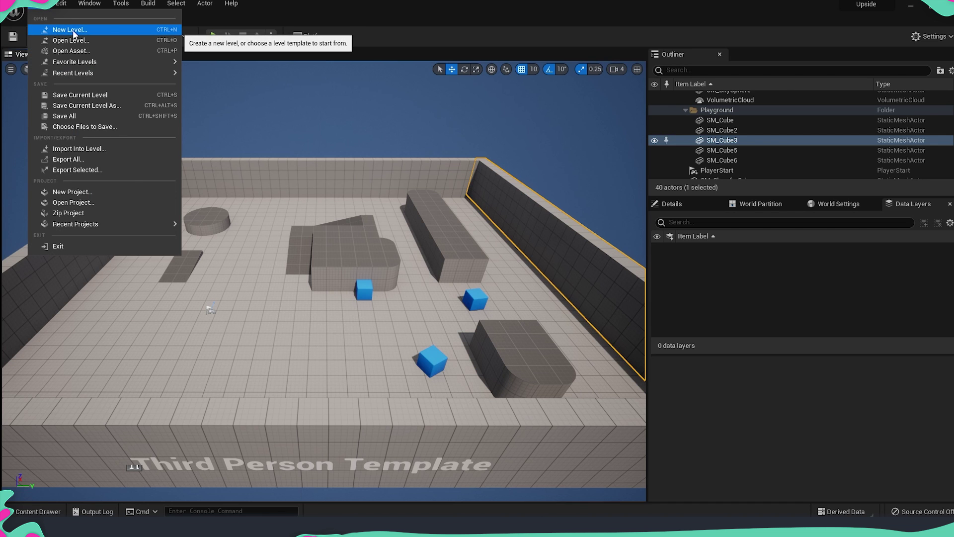
Create a new level from the Open World template with default landscape and sky
left_click(72, 29)
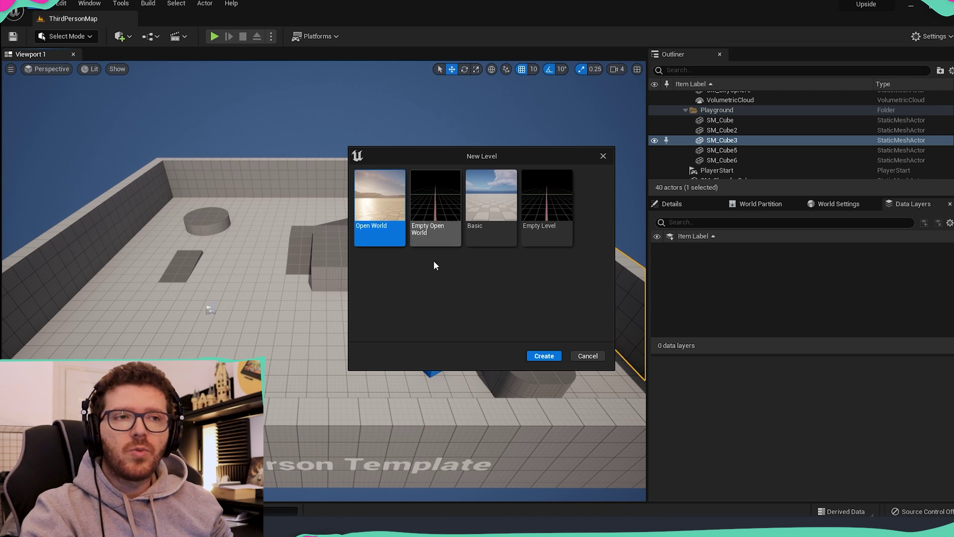
left_click(543, 357)
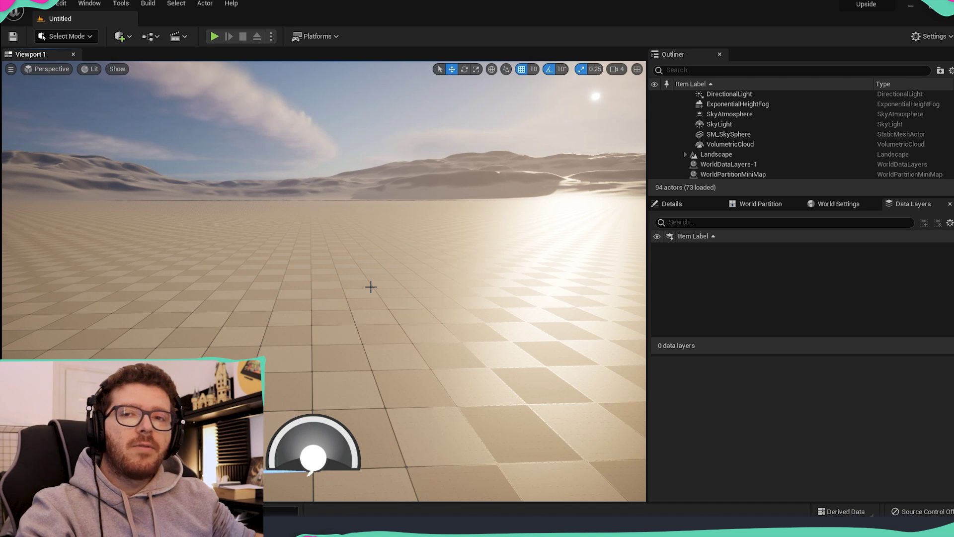
left_click(60, 4)
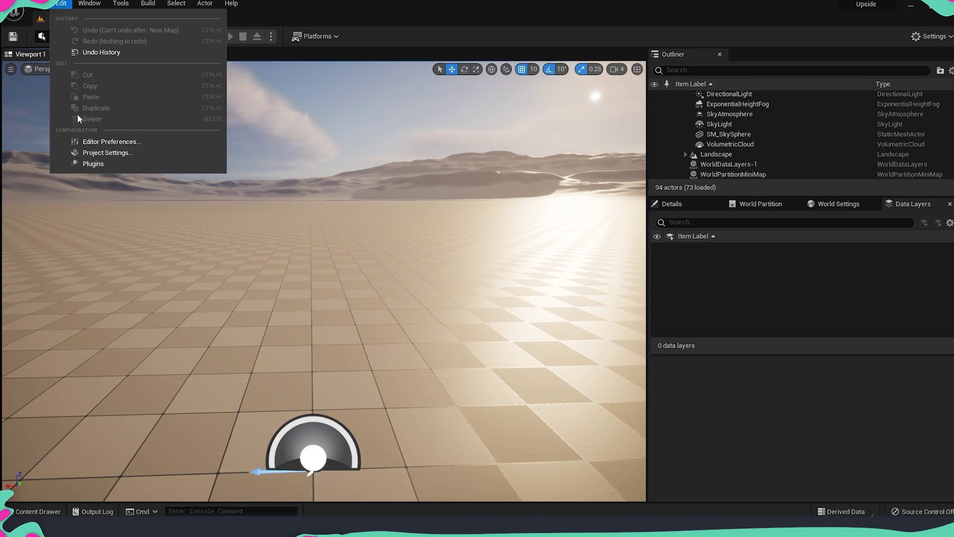
left_click(102, 152)
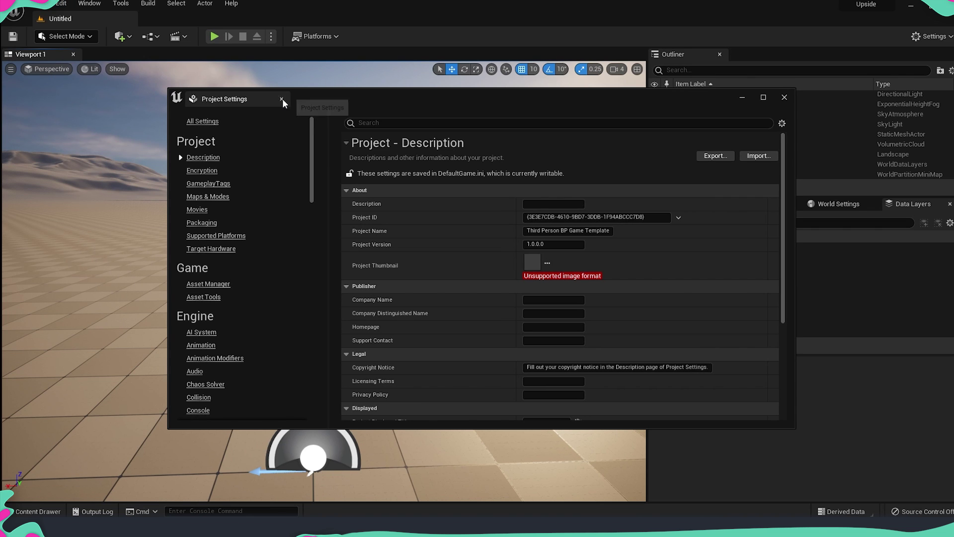
type("worl")
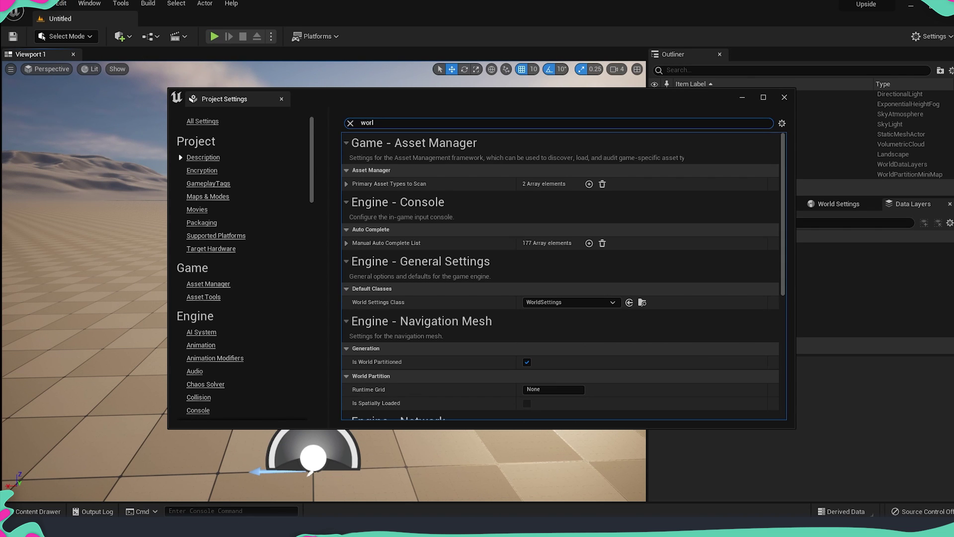
type("d par")
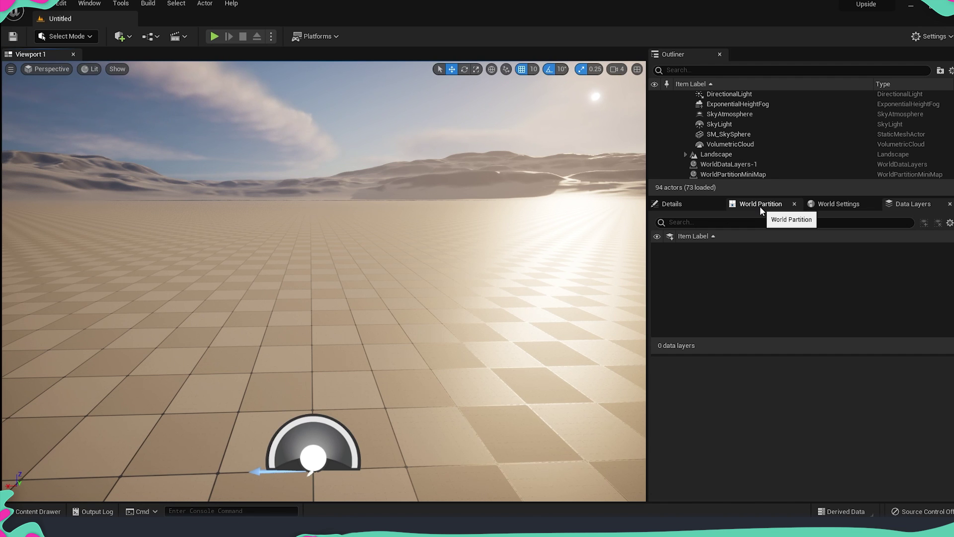
Check the Window > World Partition list, then show the World Partition minimap in the lower-right panel
left_click(90, 5)
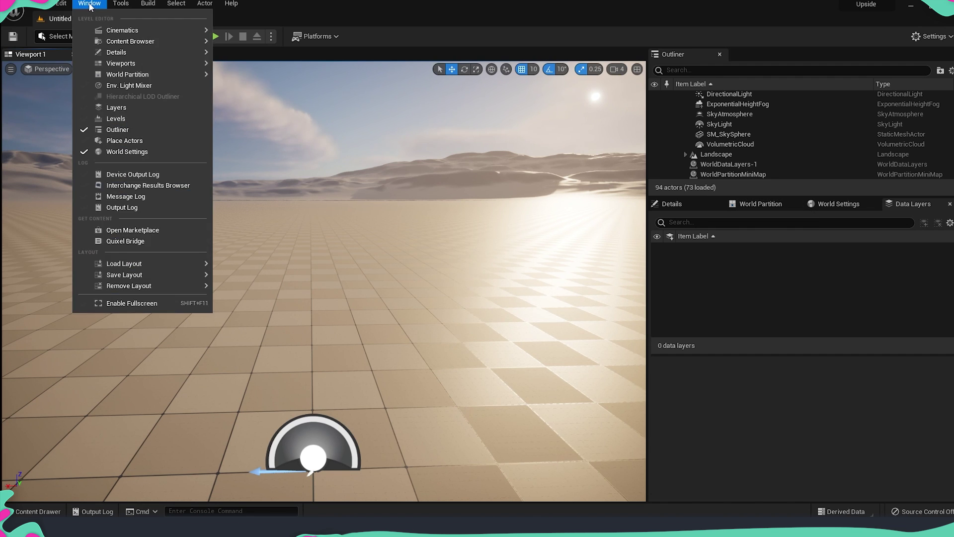
mouse_move(114, 77)
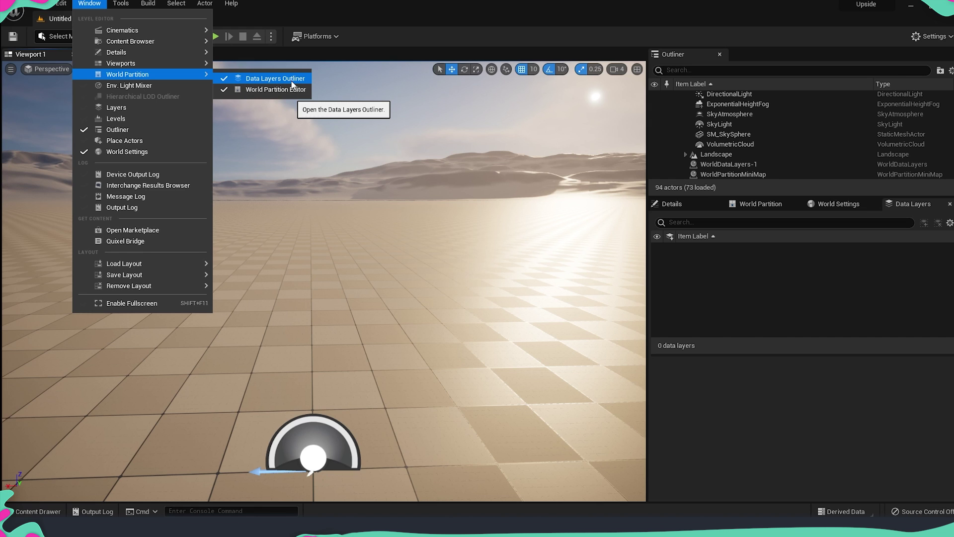
left_click(735, 272)
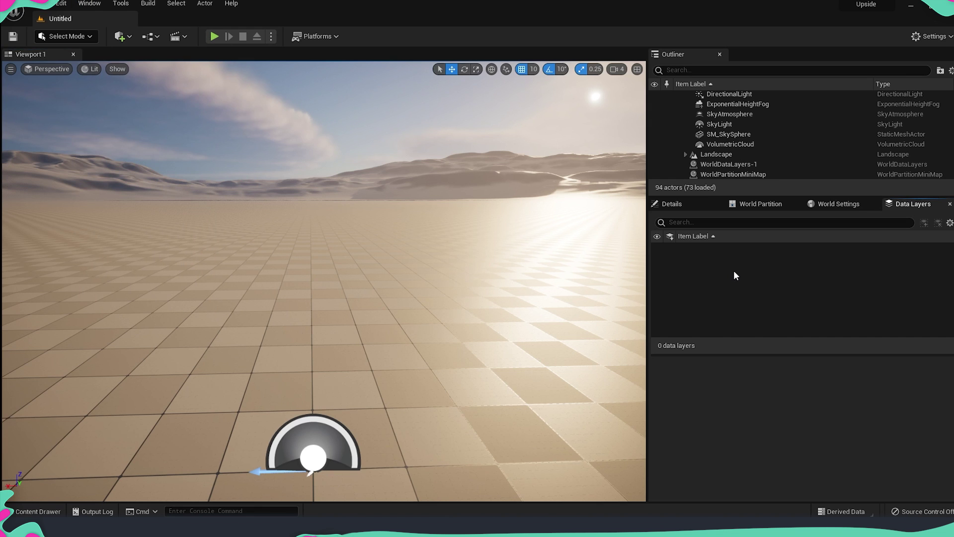
left_click(759, 204)
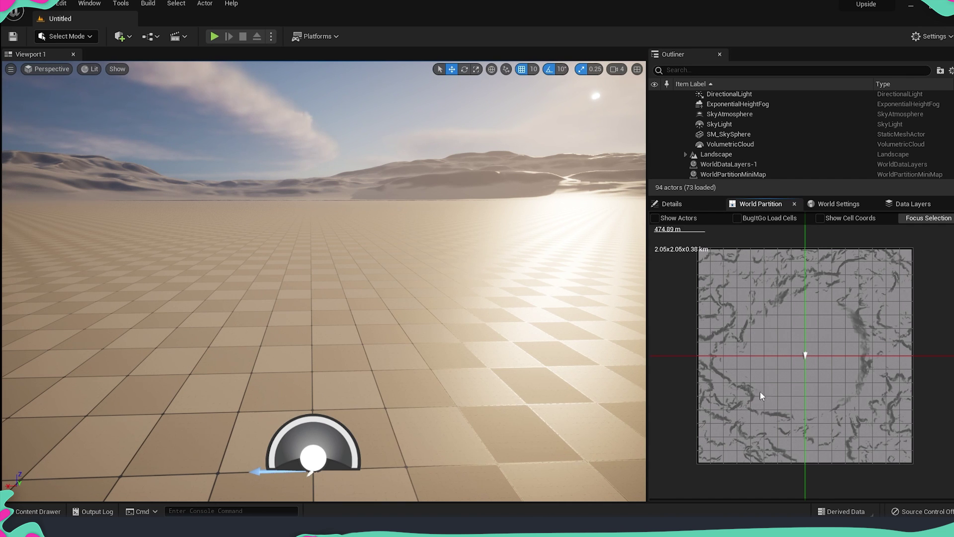
Box-select all minimap cells, view their loading options, then clear the selection
left_click_drag(703, 262, 913, 460)
right_click(867, 378)
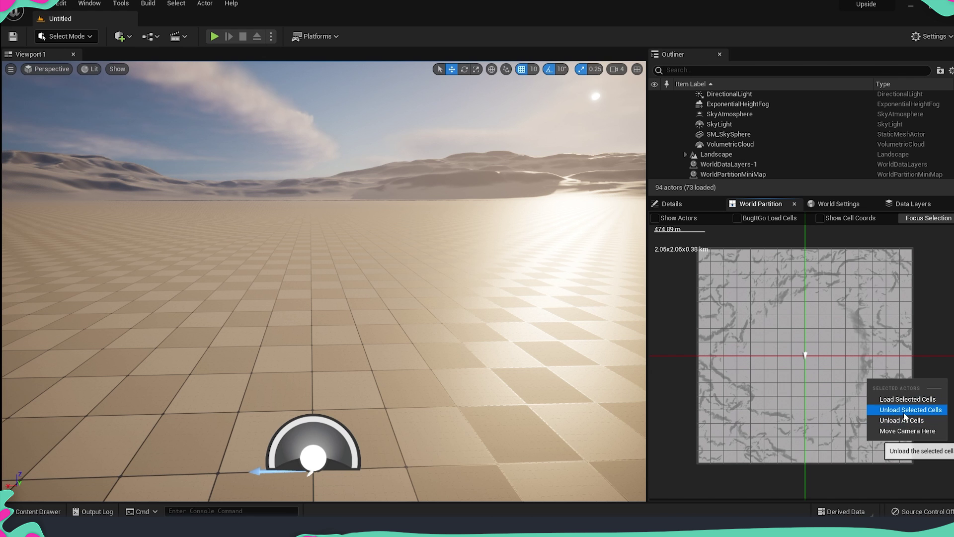
left_click(926, 336)
Move the camera over the landscape, jumping to a minimap spot to view the hills
mouse_move(437, 224)
right_mouse_down()
mouse_move(434, 262)
mouse_move(419, 244)
mouse_move(434, 228)
right_mouse_up()
key("s")
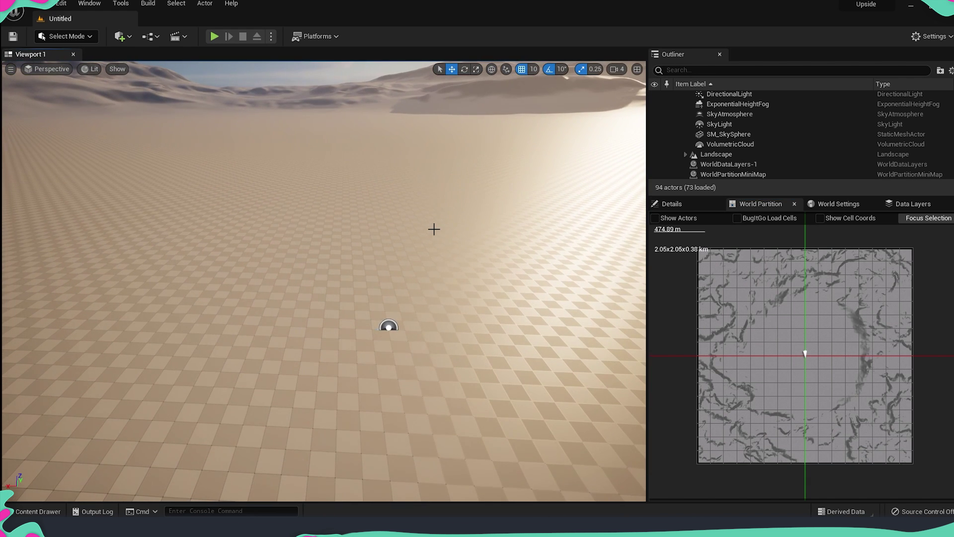
right_click_drag(499, 256, 484, 284)
key("s")
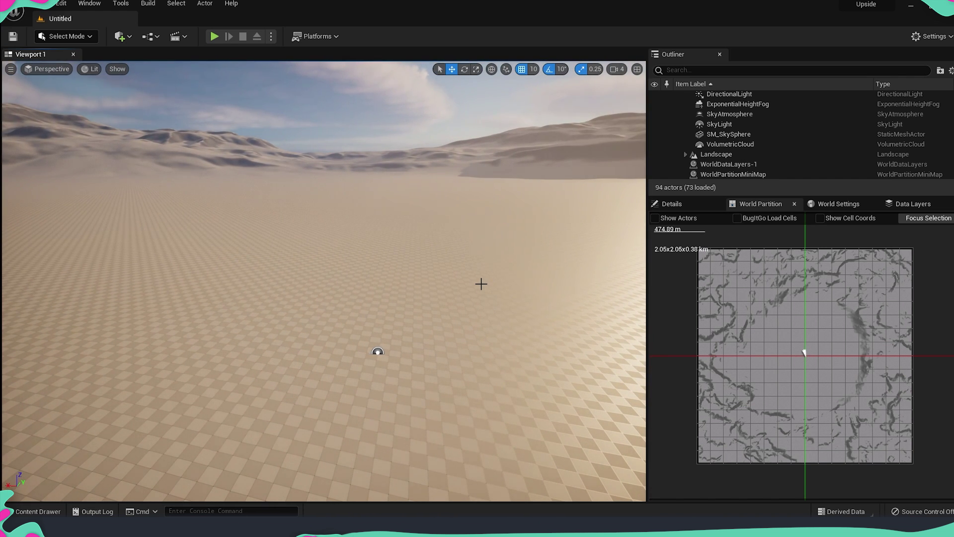
double_click(801, 352)
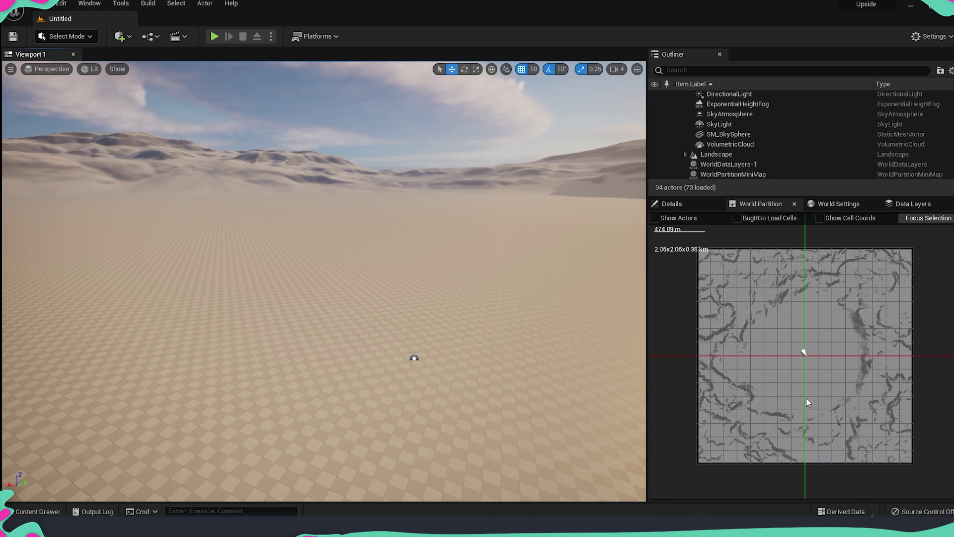
mouse_move(416, 319)
right_mouse_down()
mouse_move(367, 316)
mouse_move(460, 311)
right_mouse_up()
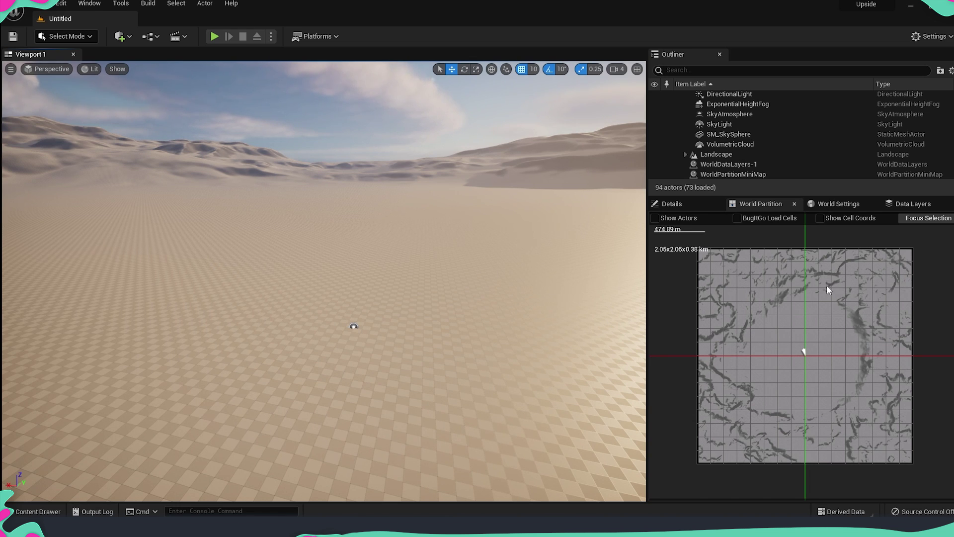
Enable Preview Grids under World Settings' World Partition Runtime Settings, showing MainGrid's 25600-unit cells
left_click(837, 206)
scroll(797, 341, "down", 4)
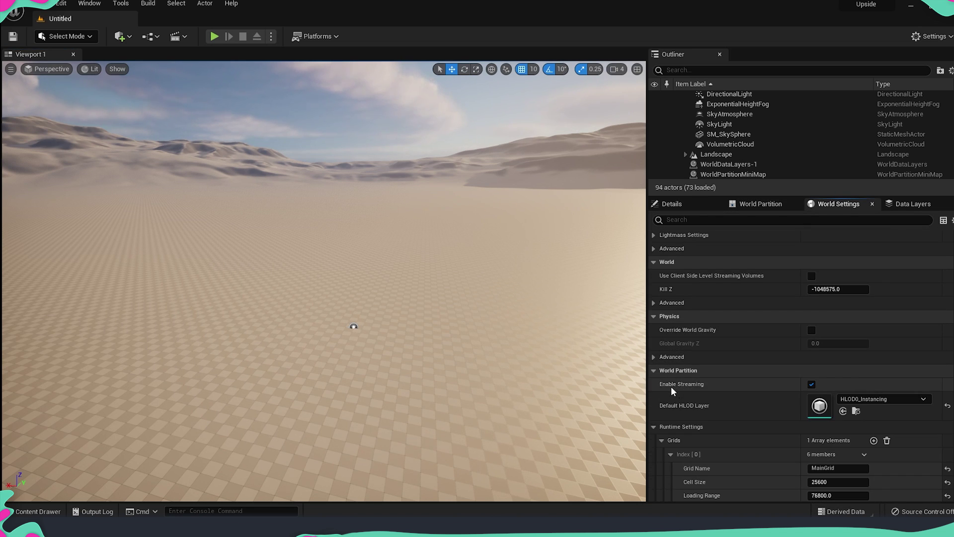
scroll(737, 380, "down", 3)
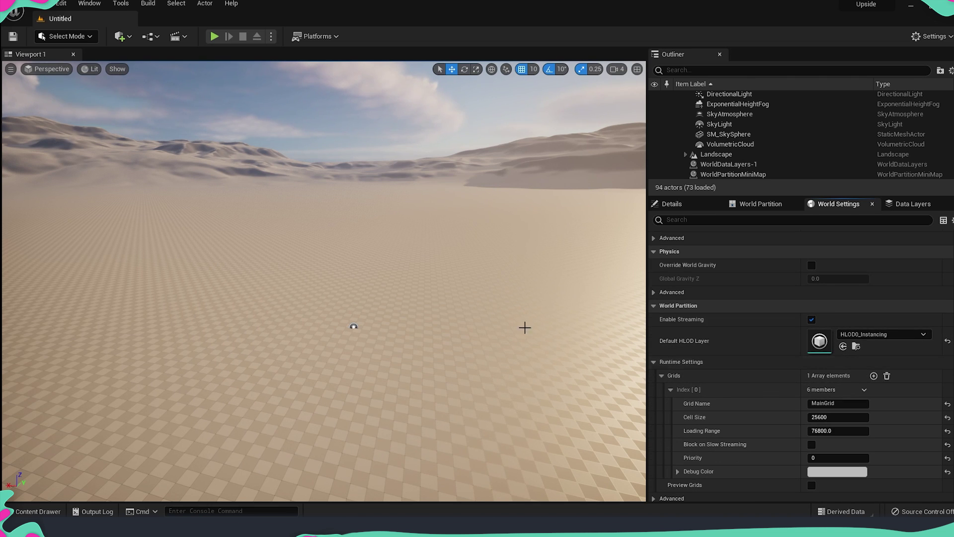
right_click_drag(476, 383, 438, 347)
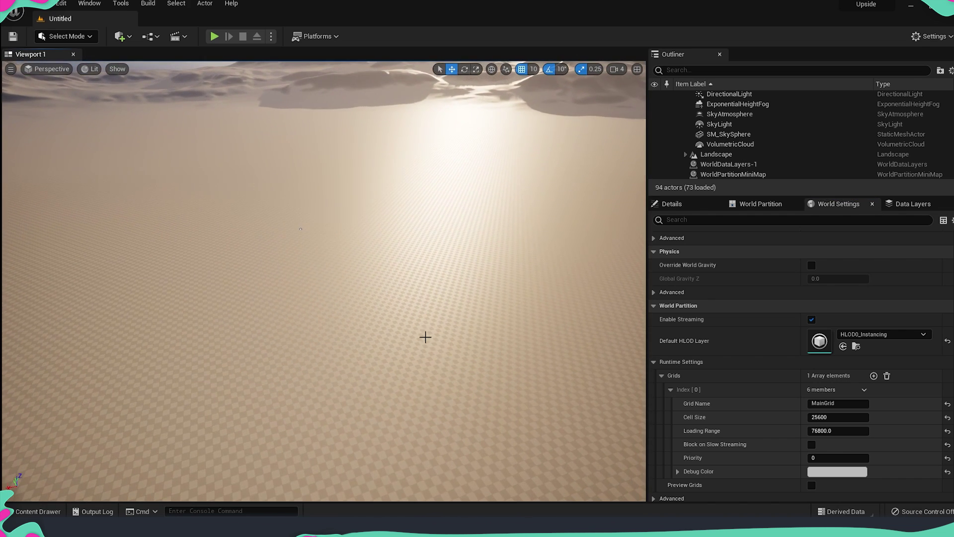
right_click_drag(497, 323, 441, 322)
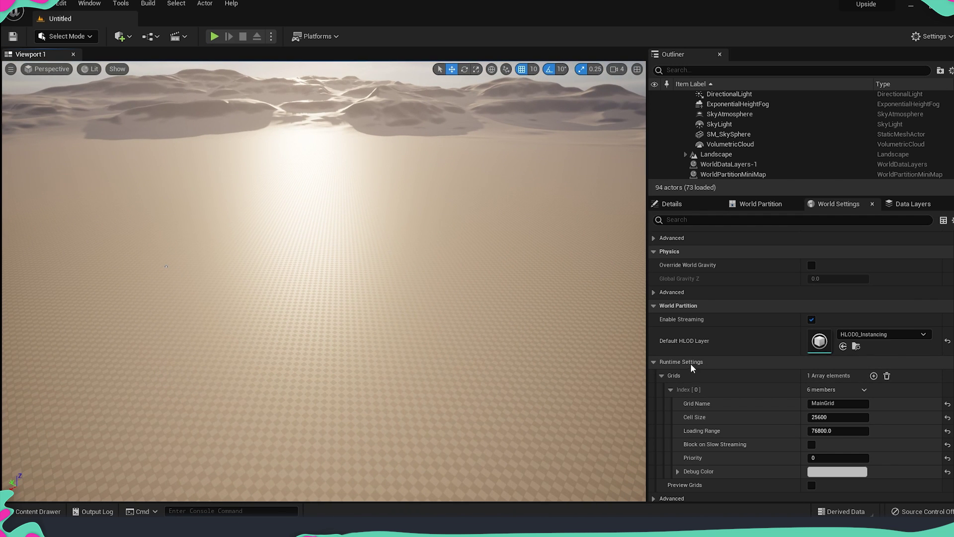
scroll(700, 398, "down", 2)
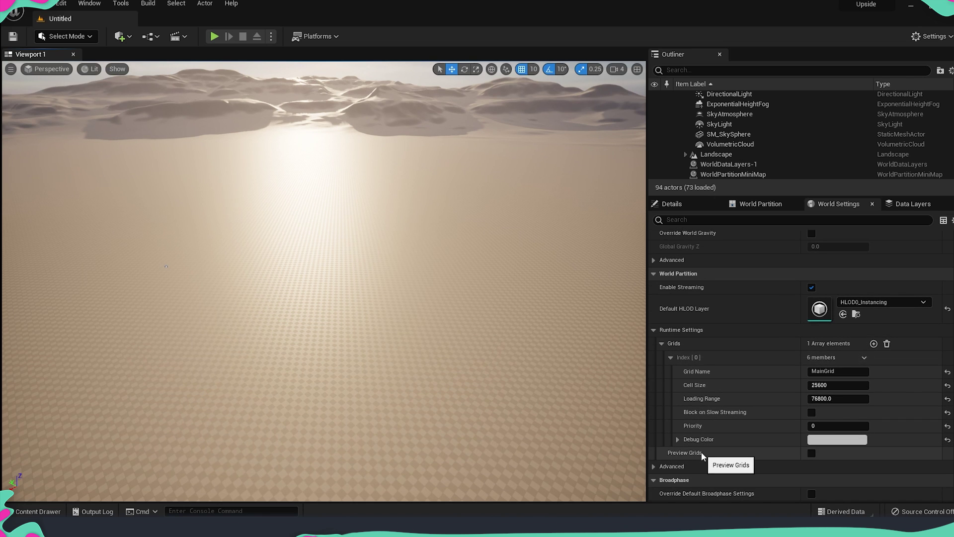
left_click(811, 452)
right_click_drag(368, 148, 377, 245)
right_click_drag(413, 411, 428, 368)
right_click_drag(437, 327, 507, 332)
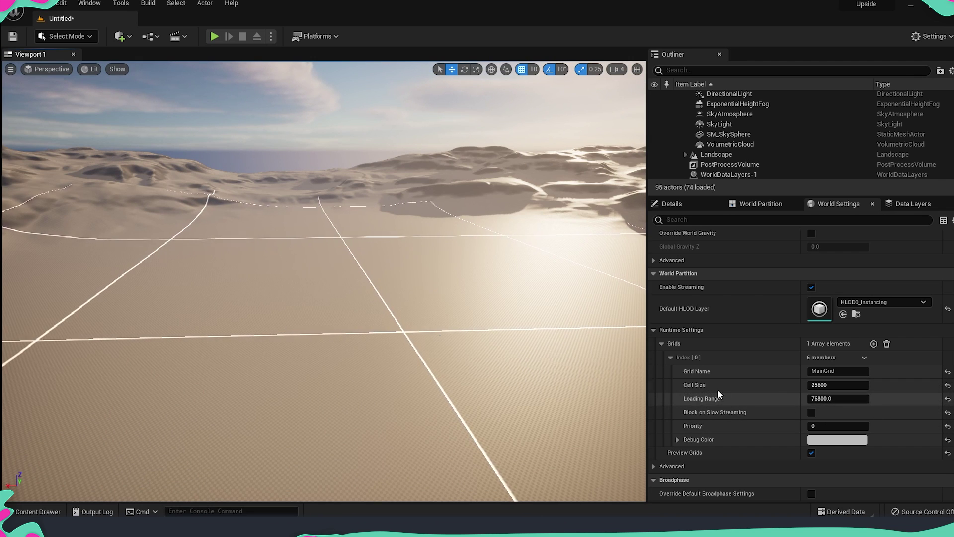
left_click(815, 385)
left_click(845, 399)
left_click(844, 386)
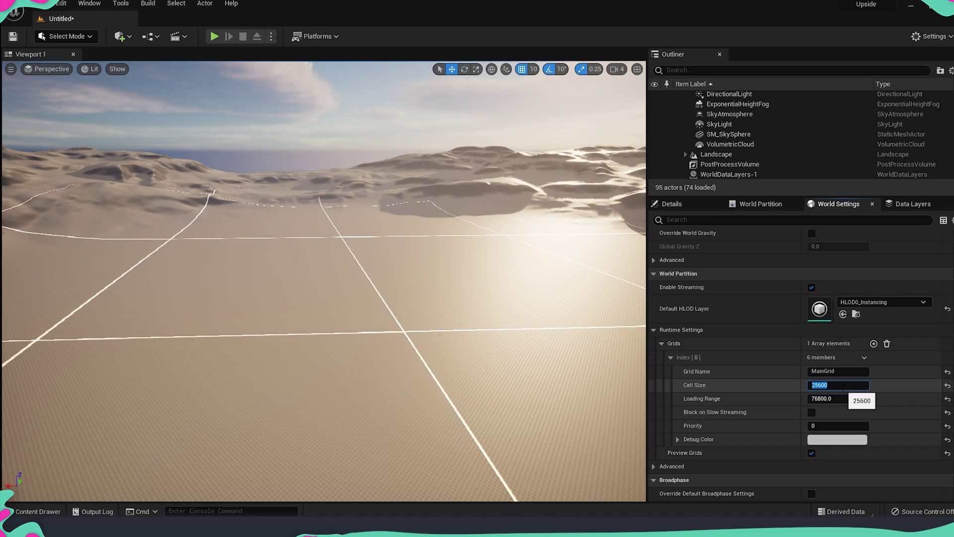
right_click_drag(443, 334, 431, 358)
right_click_drag(492, 335, 631, 368)
right_click_drag(489, 318, 616, 313)
left_click_drag(467, 305, 437, 319)
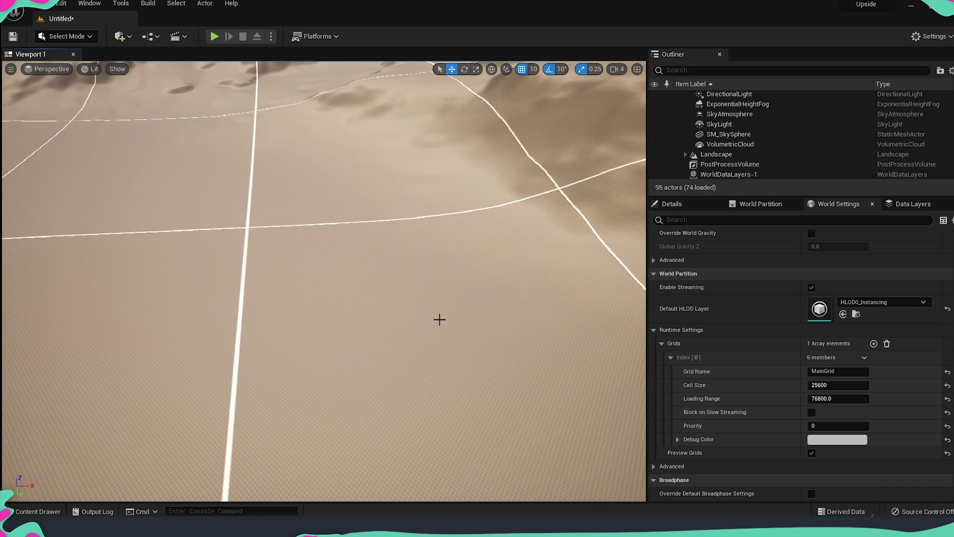
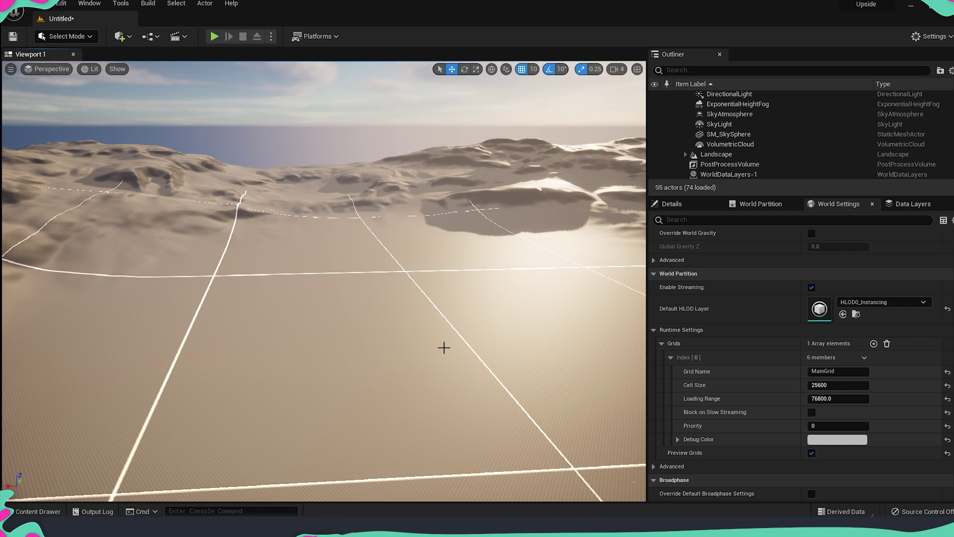
Orbit the viewport to survey the 25600-unit MainGrid preview across the landscape
mouse_move(476, 347)
right_mouse_down()
mouse_move(503, 351)
mouse_move(463, 356)
mouse_move(478, 346)
right_mouse_up()
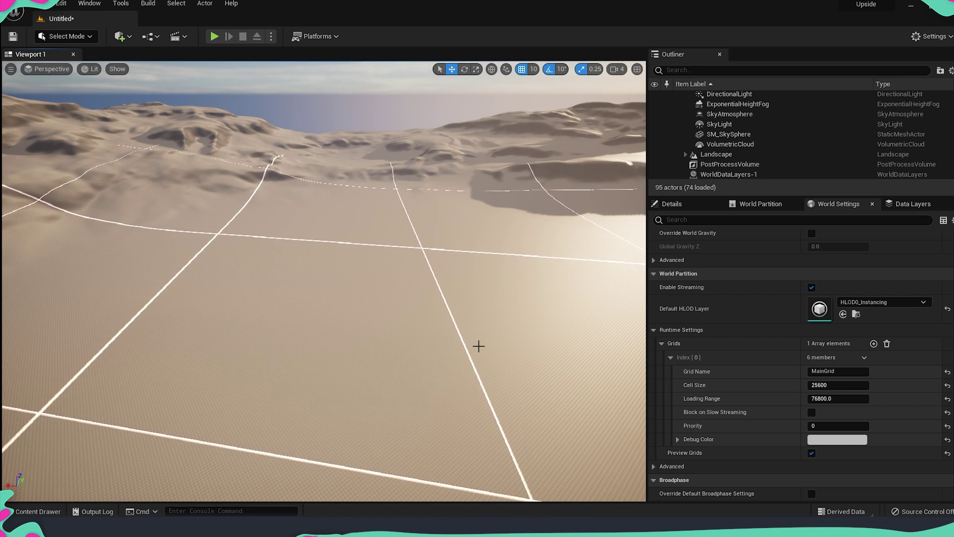
right_click_drag(478, 346, 584, 327)
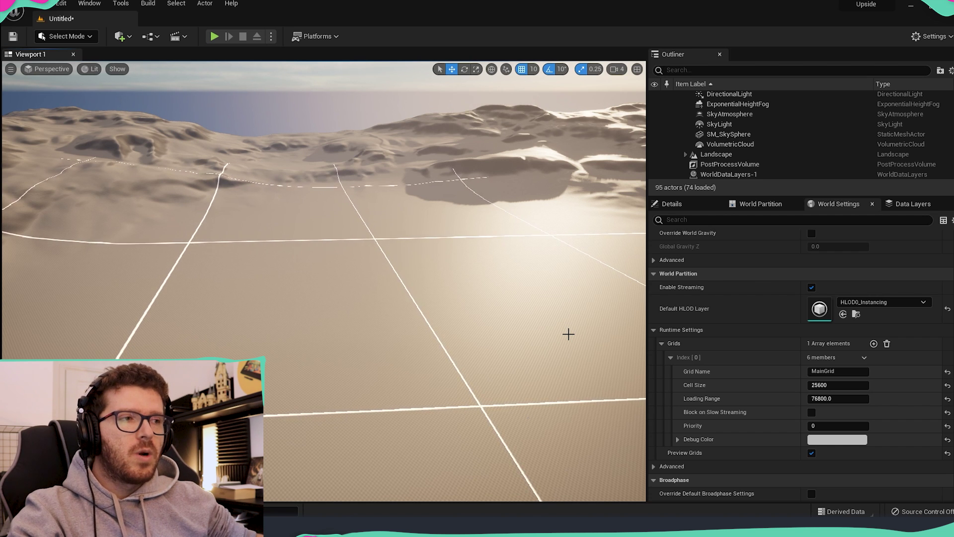
left_click(815, 385)
Change the MainGrid cell size to 15600 and look over the denser grid
type("1")
key("Return")
mouse_move(481, 328)
right_mouse_down()
mouse_move(477, 350)
mouse_move(492, 342)
mouse_move(450, 330)
mouse_move(469, 335)
right_mouse_up()
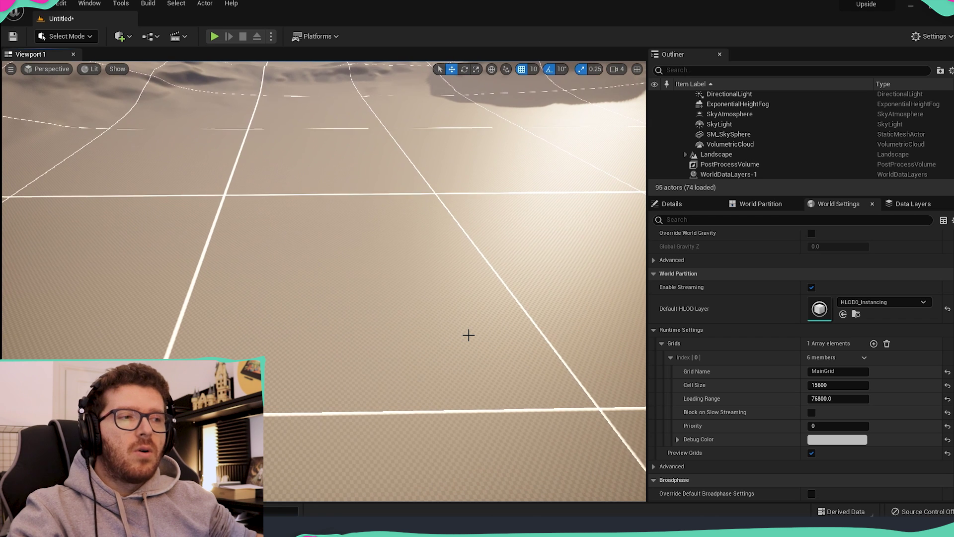
right_click_drag(433, 323, 429, 322)
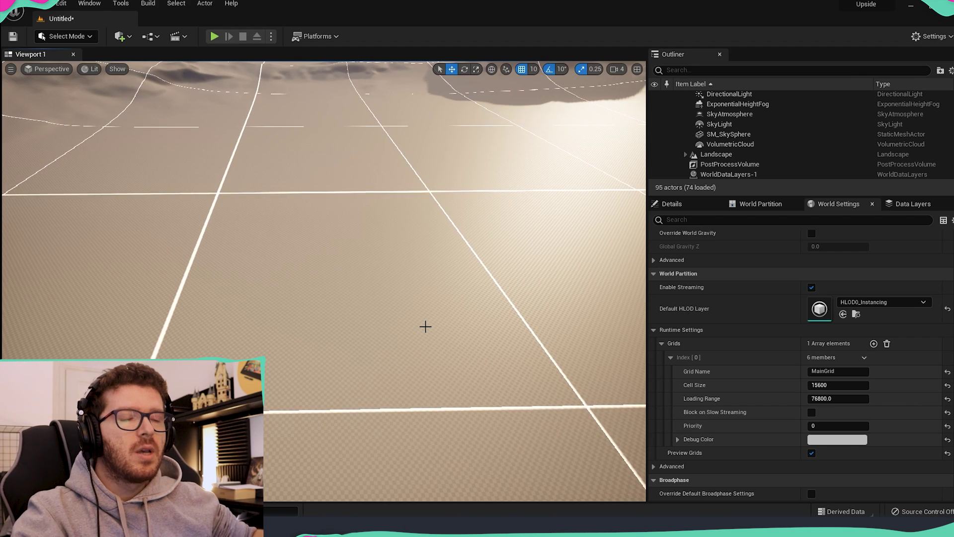
mouse_move(467, 334)
right_mouse_down()
mouse_move(422, 264)
mouse_move(469, 336)
right_mouse_up()
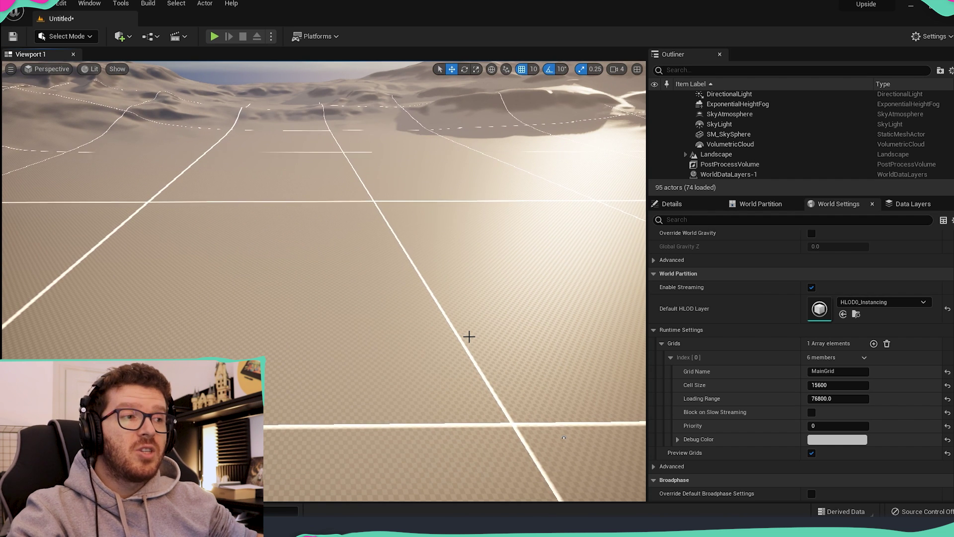
right_click_drag(474, 338, 476, 336)
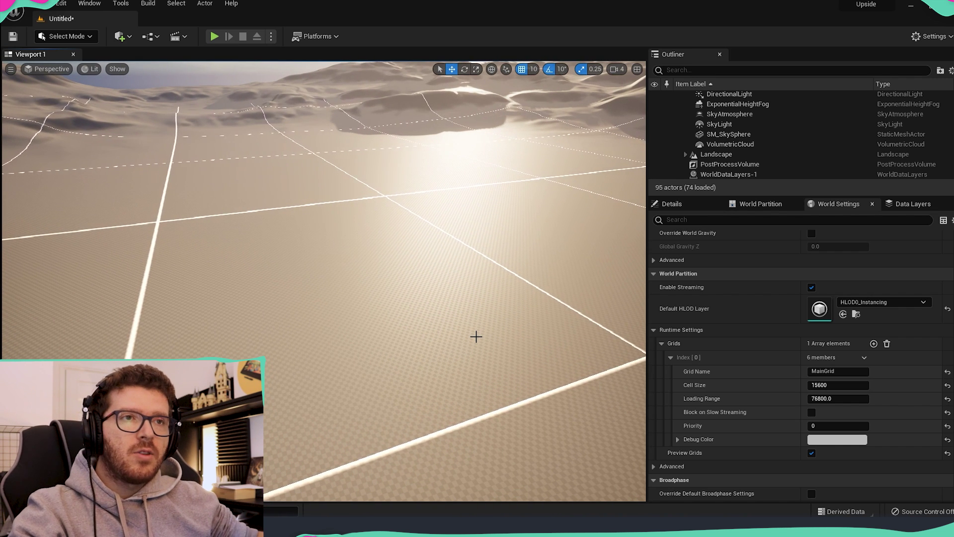
right_click_drag(474, 345, 475, 342)
key("s")
right_click_drag(551, 363, 553, 363)
Fly the camera to a top-down grid view and snip it with Win+Shift+S
left_click(831, 399)
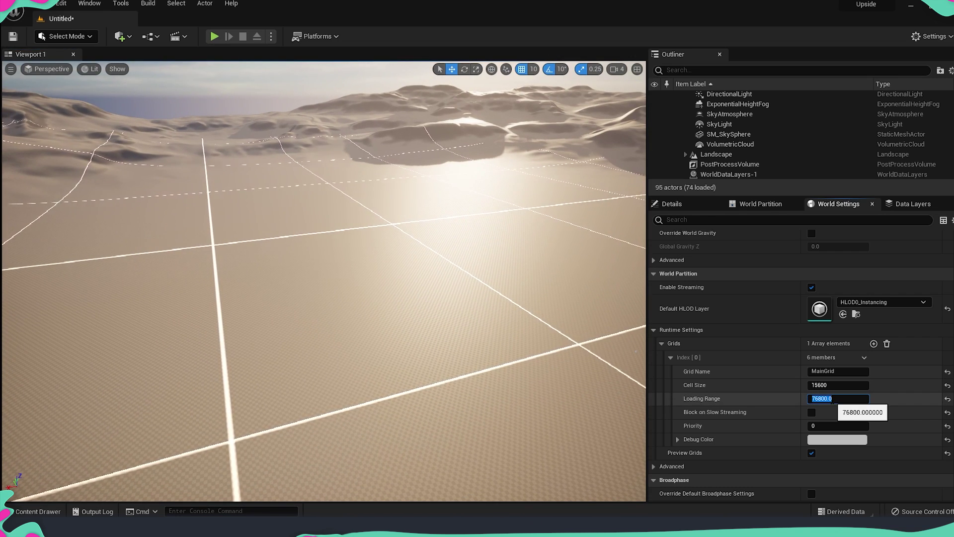
right_click_drag(556, 348, 538, 429)
key("s")
right_click_drag(298, 464, 303, 464)
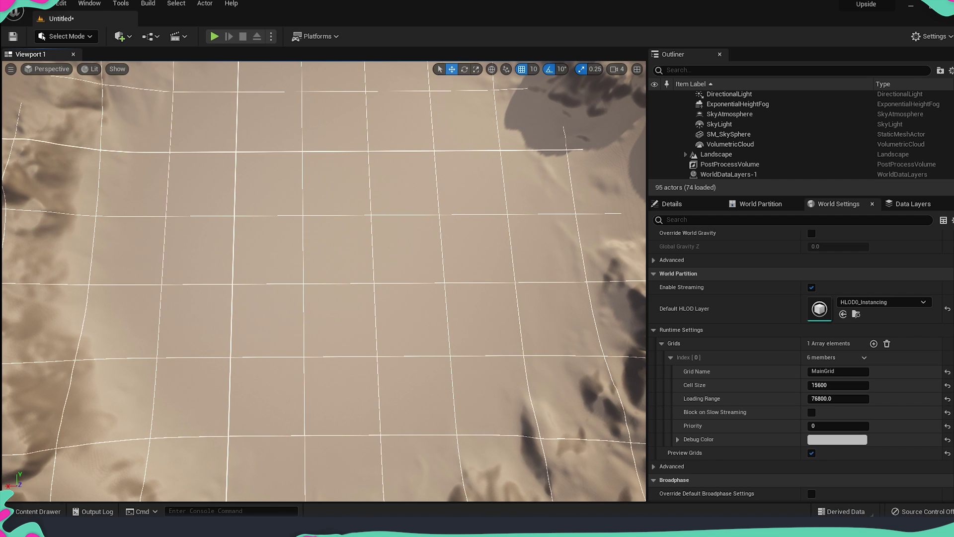
key("super+shift+s")
left_click_drag(27, 76, 649, 499)
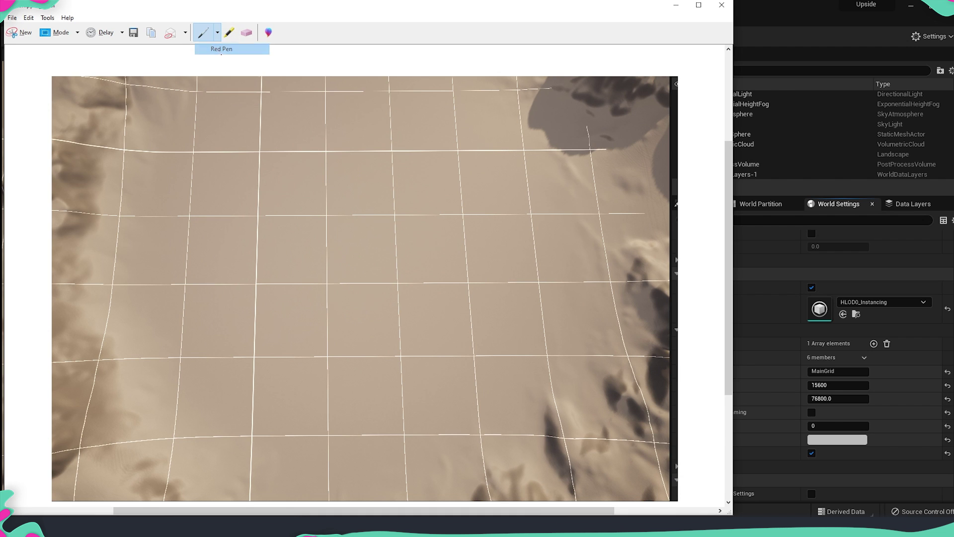
Mark a red centre dot and draw red lines from it to the top and right
left_click(361, 323)
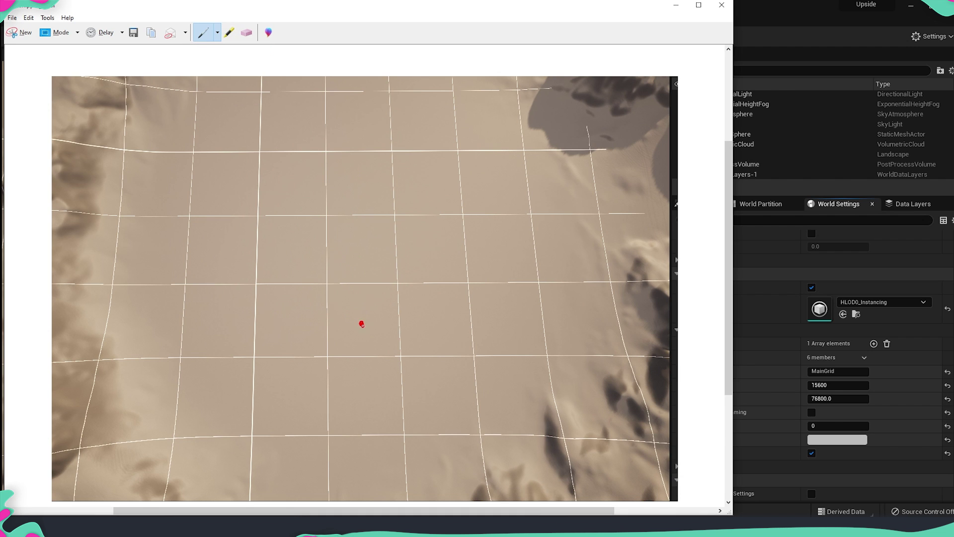
left_click_drag(364, 316, 435, 76)
left_click_drag(372, 322, 658, 309)
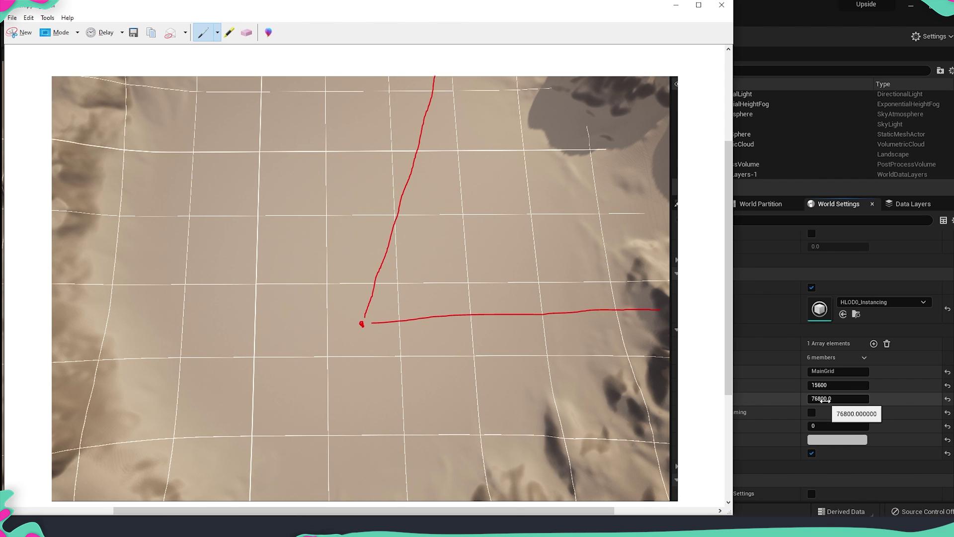
Switch to the blue pen and hatch the area between the red lines
left_click(217, 32)
left_click(223, 61)
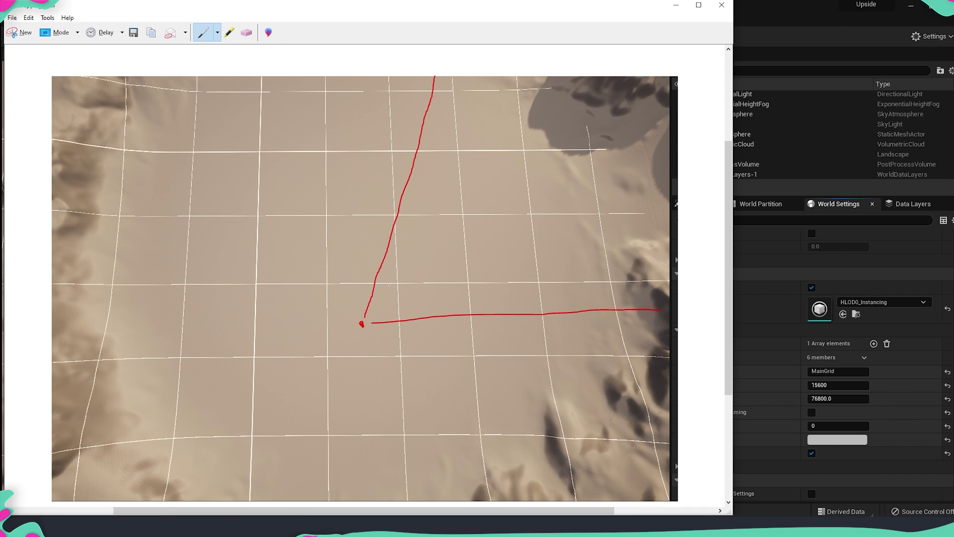
left_click_drag(382, 300, 385, 311)
left_click_drag(387, 281, 390, 303)
left_click_drag(397, 258, 406, 299)
left_click_drag(413, 231, 422, 298)
left_click_drag(431, 204, 441, 286)
left_click_drag(440, 171, 463, 288)
left_click_drag(456, 133, 479, 271)
left_click_drag(482, 120, 504, 287)
left_click_drag(504, 104, 527, 280)
left_click_drag(528, 112, 558, 276)
left_click_drag(561, 100, 583, 289)
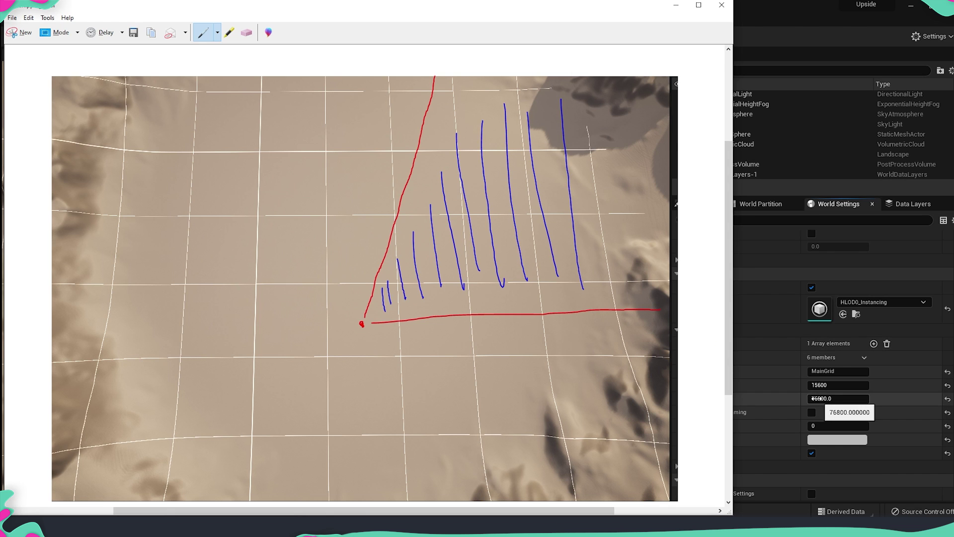
Draw a blue up-right arrow with a box at its head and an X top right
left_click_drag(475, 211, 601, 116)
mouse_move(589, 108)
left_mouse_down()
mouse_move(605, 109)
mouse_move(599, 128)
left_mouse_up()
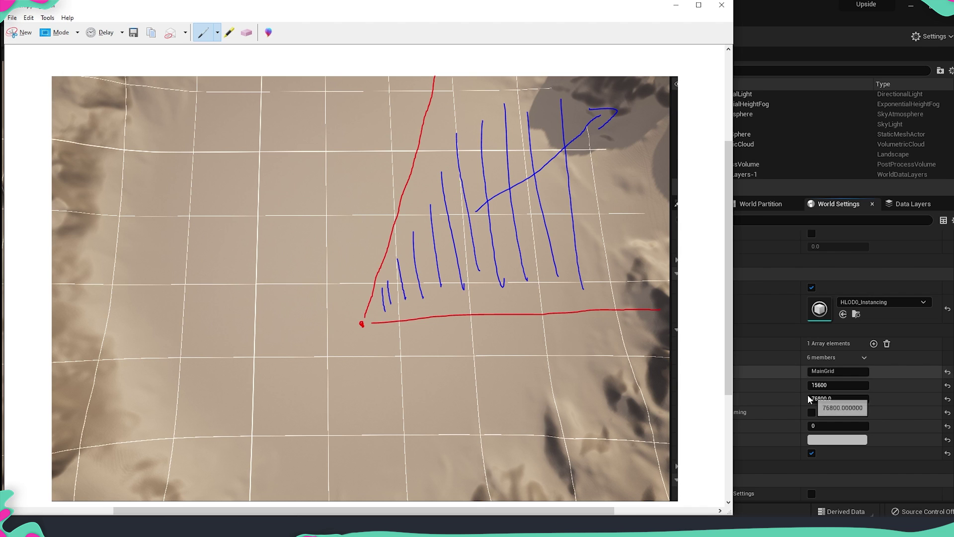
left_click_drag(602, 87, 646, 132)
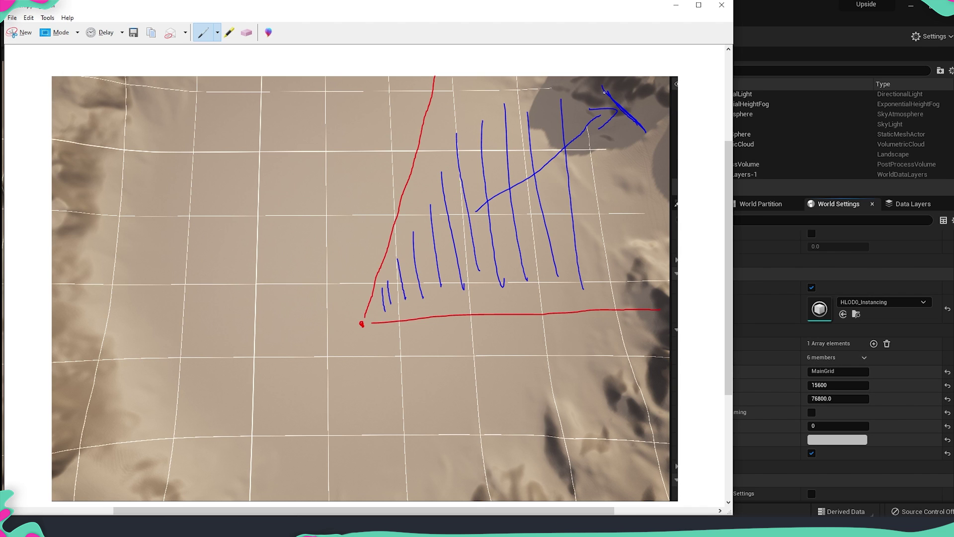
mouse_move(583, 94)
left_mouse_down()
mouse_move(623, 148)
mouse_move(650, 148)
mouse_move(653, 128)
mouse_move(600, 88)
mouse_move(607, 71)
left_mouse_up()
left_click_drag(656, 149, 681, 148)
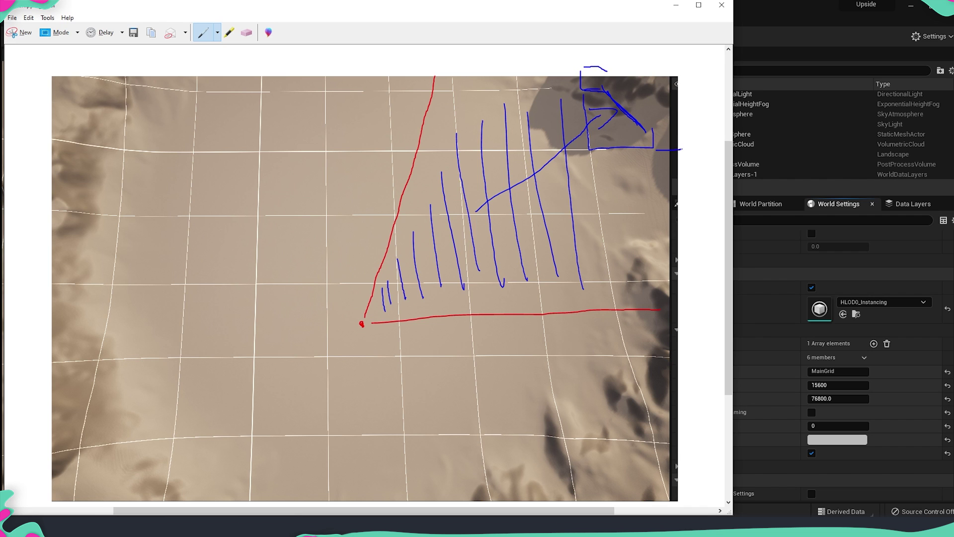
left_click_drag(674, 55, 711, 84)
left_click_drag(706, 56, 674, 86)
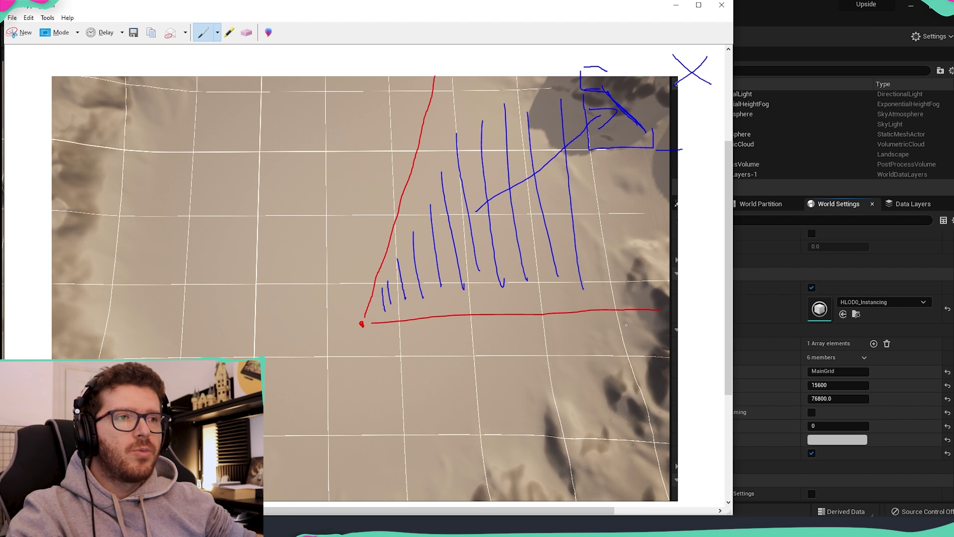
mouse_move(622, 322)
left_mouse_down()
mouse_move(618, 256)
mouse_move(670, 269)
mouse_move(644, 337)
mouse_move(622, 325)
left_mouse_up()
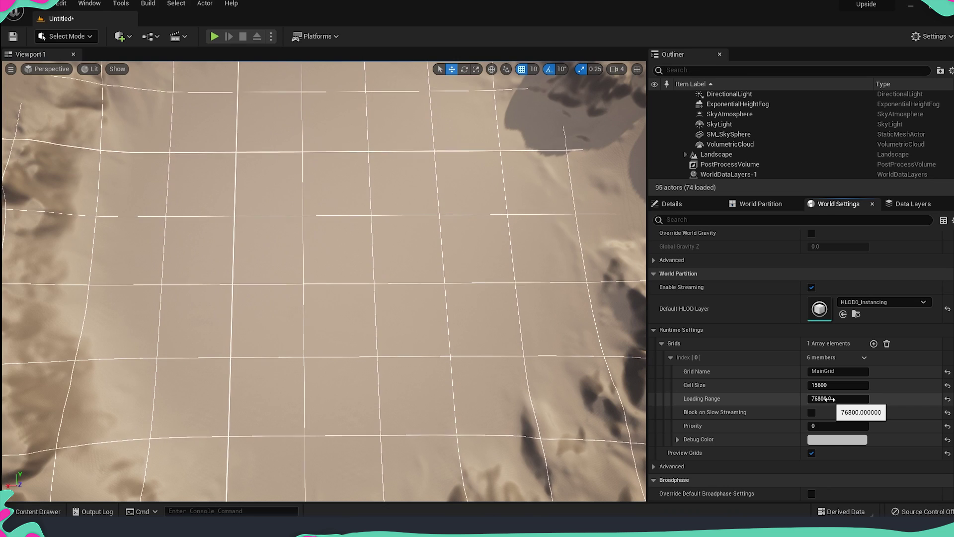
Drag a Shape_Cube from the Content Drawer into the level over the grid
right_click_drag(457, 273, 492, 280)
mouse_move(432, 295)
right_mouse_down()
mouse_move(432, 279)
mouse_move(442, 313)
mouse_move(443, 291)
mouse_move(437, 302)
right_mouse_up()
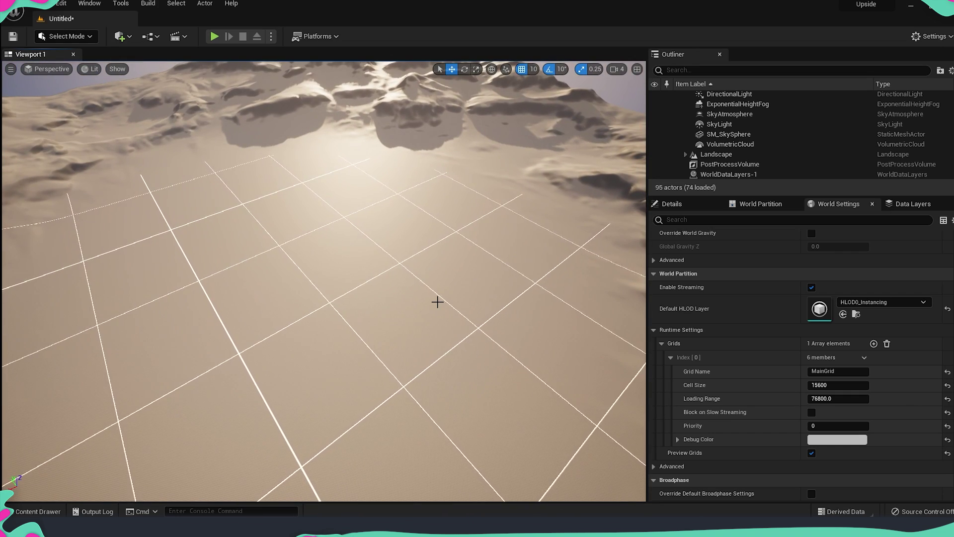
right_click_drag(381, 273, 490, 303)
mouse_move(445, 390)
right_mouse_down()
mouse_move(454, 360)
mouse_move(445, 390)
right_mouse_up()
key("ctrl+space")
left_click_drag(235, 388, 374, 298)
right_click_drag(374, 298, 419, 317)
Scale the cube along X and Y into a wide, flat slab
key("r")
left_click_drag(399, 288, 453, 309)
right_click_drag(453, 308, 445, 318)
right_click_drag(353, 271, 362, 274)
left_click_drag(319, 277, 270, 295)
right_click_drag(269, 295, 256, 297)
right_click_drag(466, 296, 511, 340)
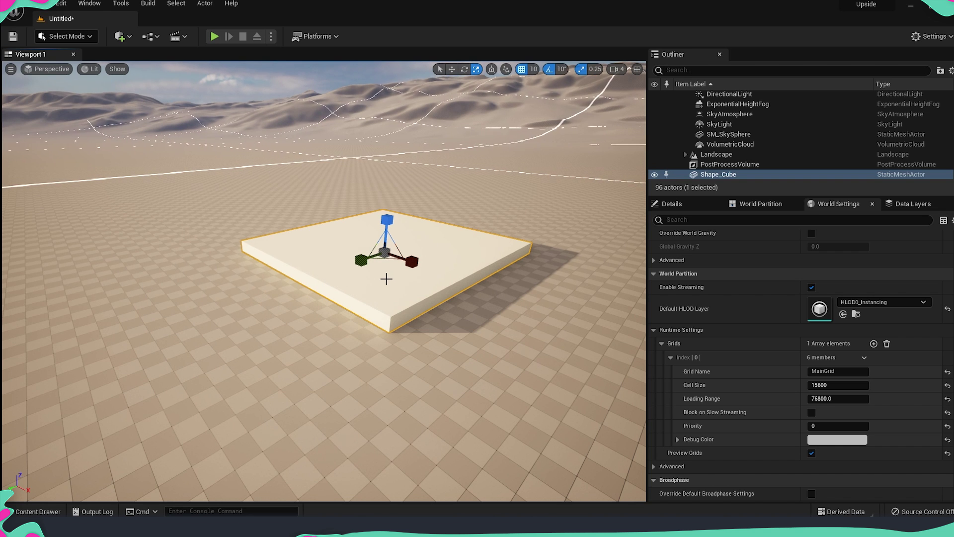
Show the Data Layers panel, which lists 0 data layers
left_click(917, 207)
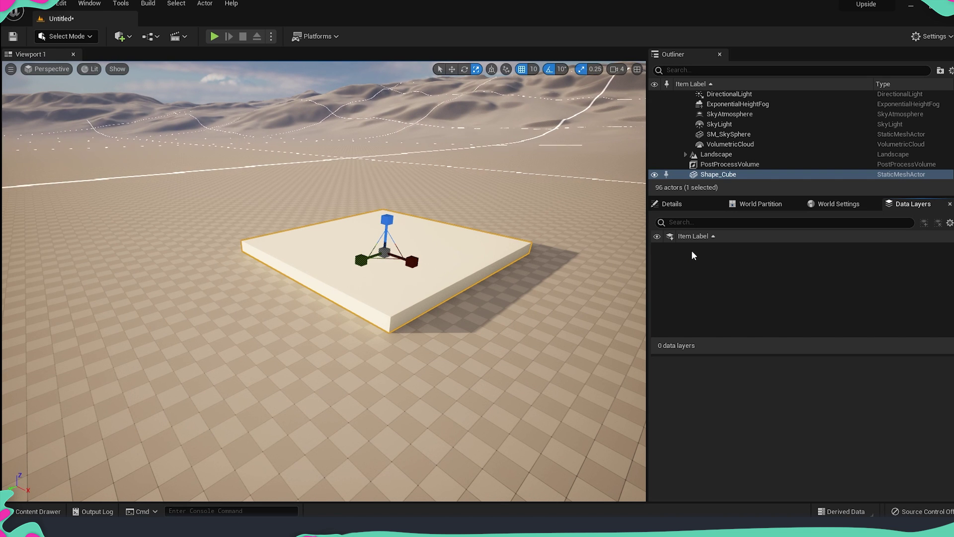
key("ctrl+space")
key("ctrl+space")
Save the current level under the name Level_02 with Save Current Level As
left_click(44, 3)
left_click(75, 107)
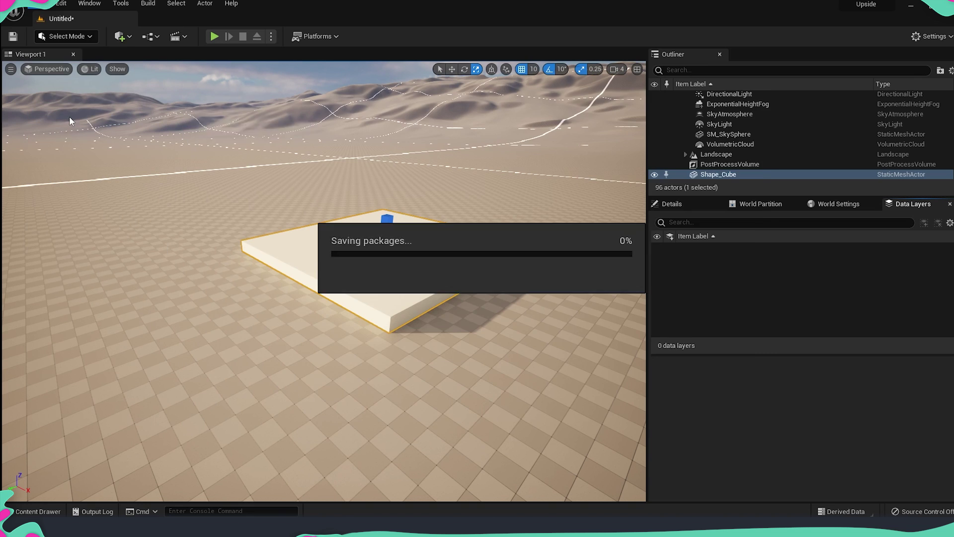
left_click(364, 149)
left_click(418, 290)
left_click(269, 412)
left_click(281, 415)
key("BackSpace")
type("2")
key("Return")
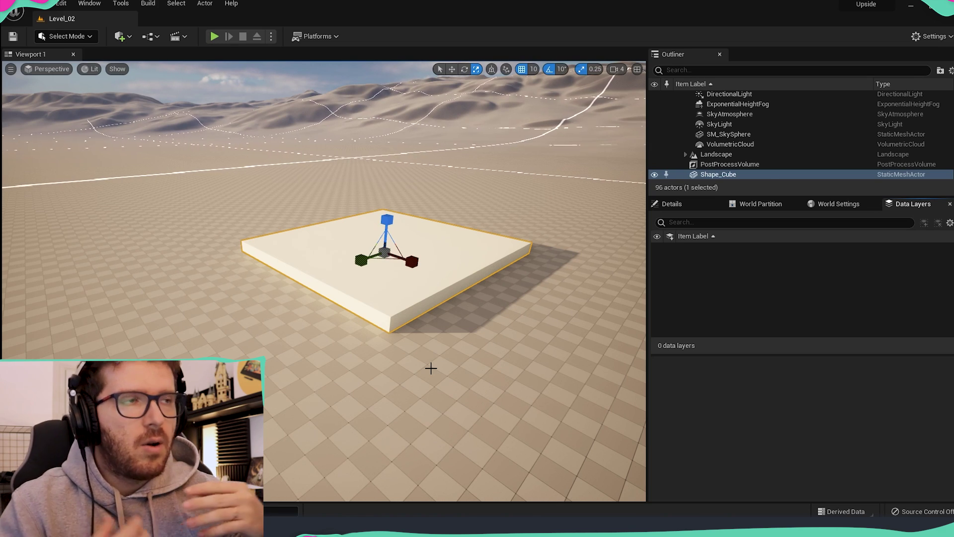
Orbit and pan around the flat slab to view it from several sides
right_click_drag(492, 326, 467, 321)
key("w")
key("s")
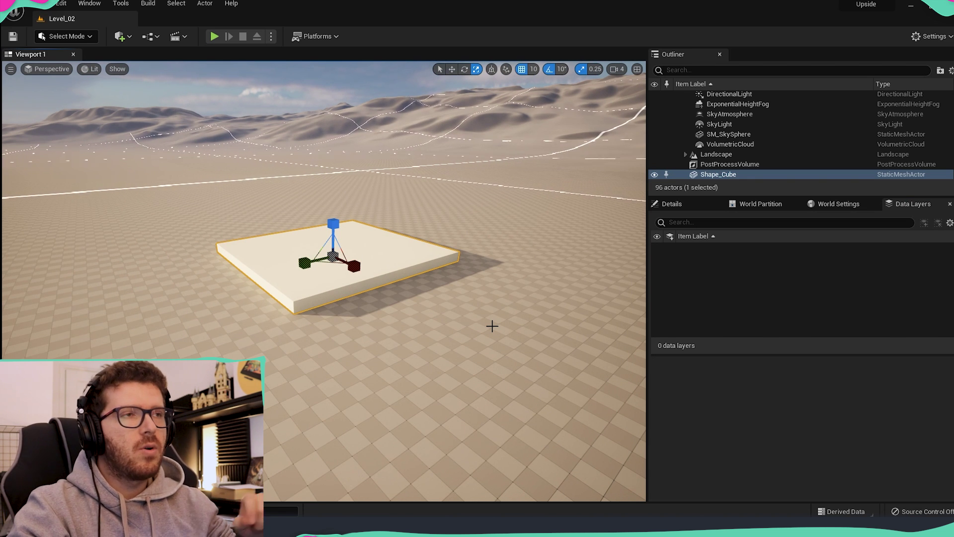
middle_click_drag(484, 323, 467, 316)
middle_click_drag(559, 341, 541, 329)
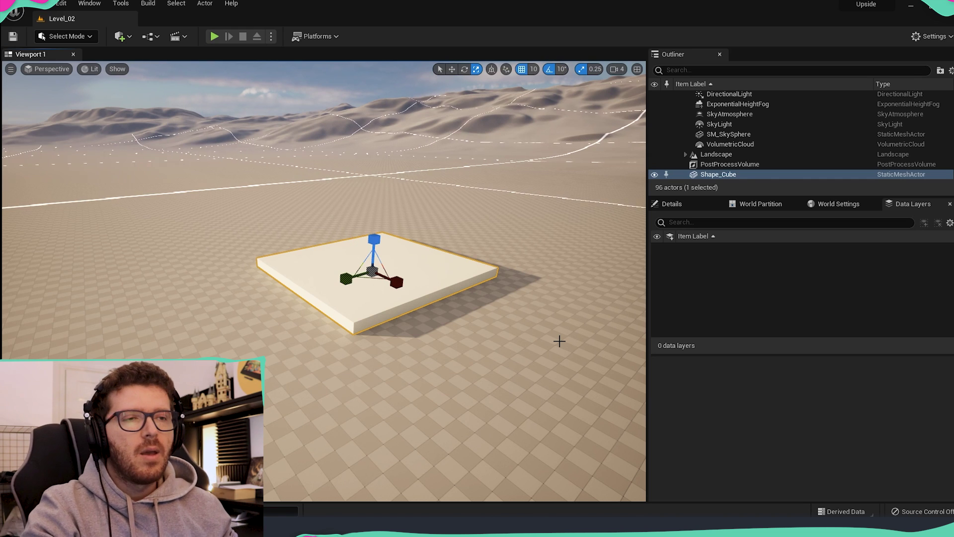
middle_click_drag(523, 363, 521, 348)
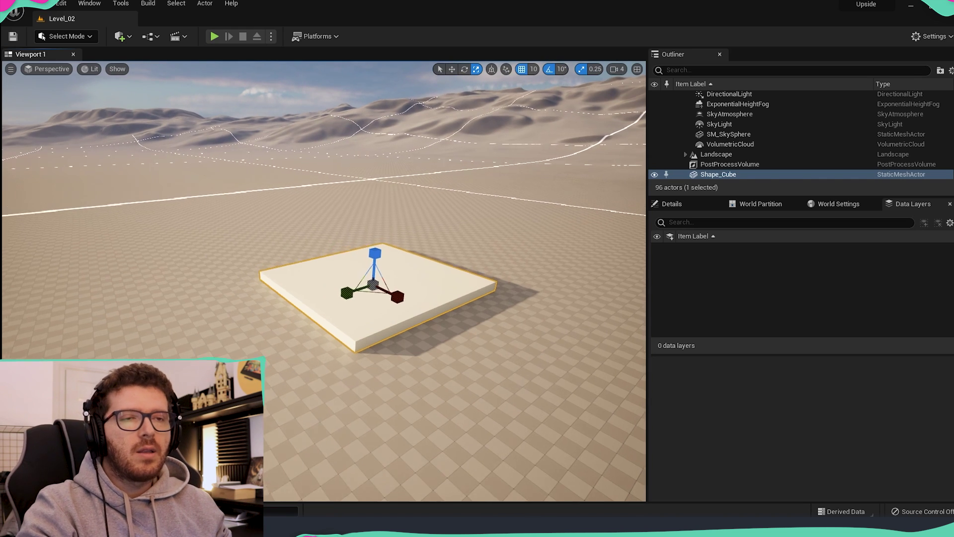
right_click_drag(522, 373, 582, 370)
right_click_drag(492, 393, 442, 423)
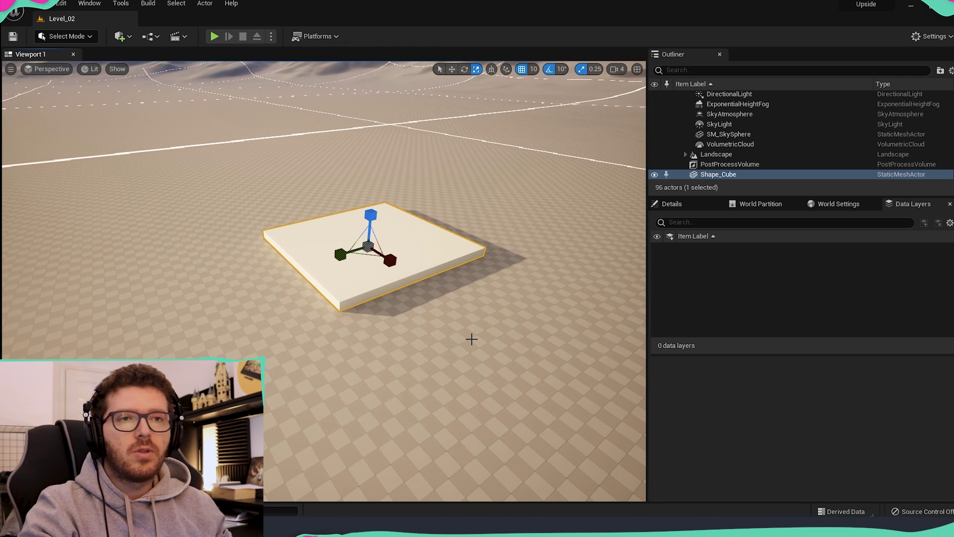
mouse_move(499, 343)
right_mouse_down()
mouse_move(525, 321)
mouse_move(494, 351)
right_mouse_up()
key("s")
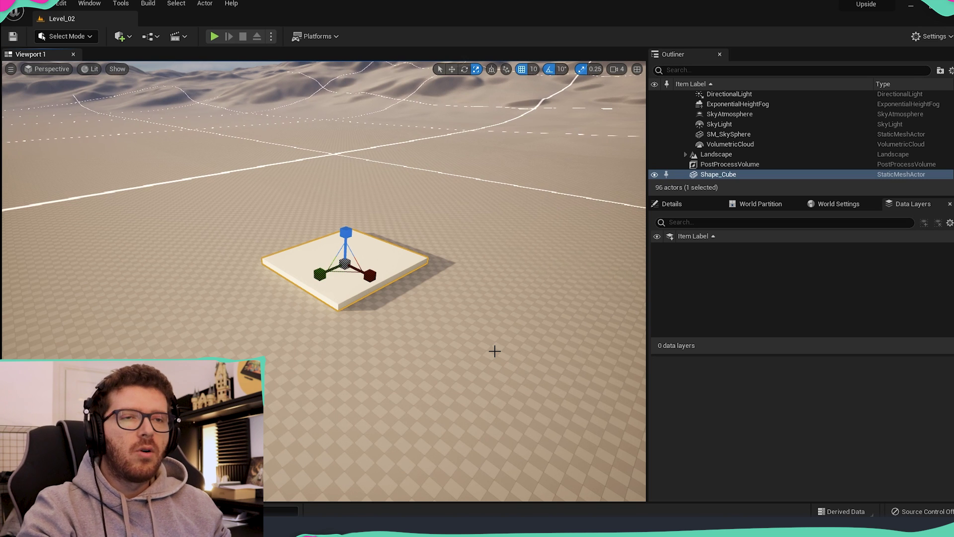
right_click_drag(488, 356, 487, 355)
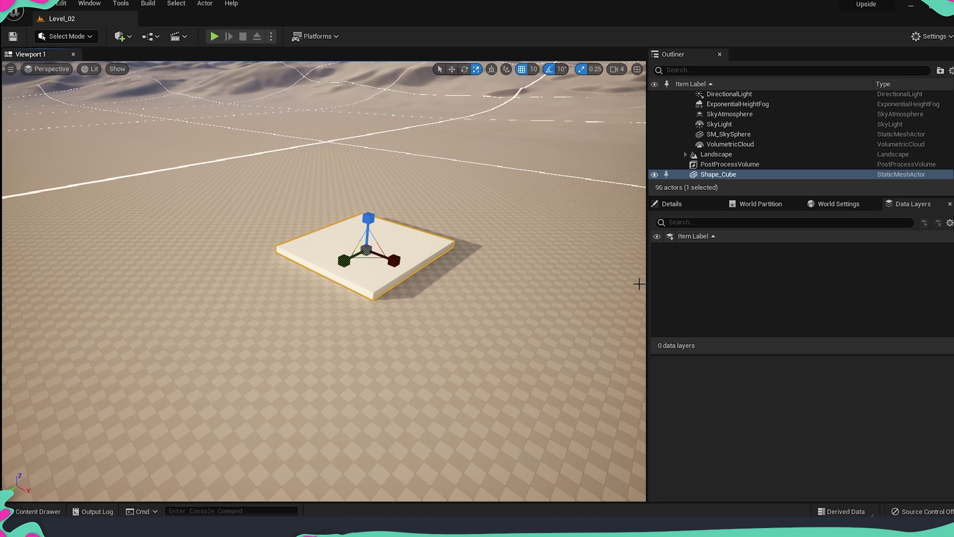
Fly in close with WASD and circle the slab to inspect it on the landscape
key("w")
mouse_move(570, 281)
right_mouse_down()
mouse_move(562, 264)
mouse_move(571, 282)
right_mouse_up()
key("s")
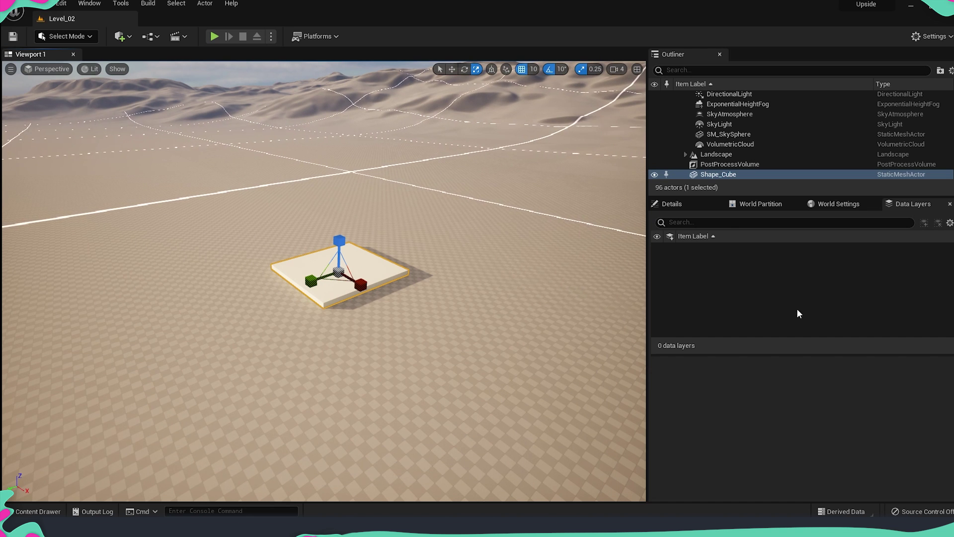
key("s")
mouse_move(446, 328)
right_mouse_down()
mouse_move(465, 329)
mouse_move(428, 327)
right_mouse_up()
key("w")
right_click_drag(398, 279, 432, 302)
key("w")
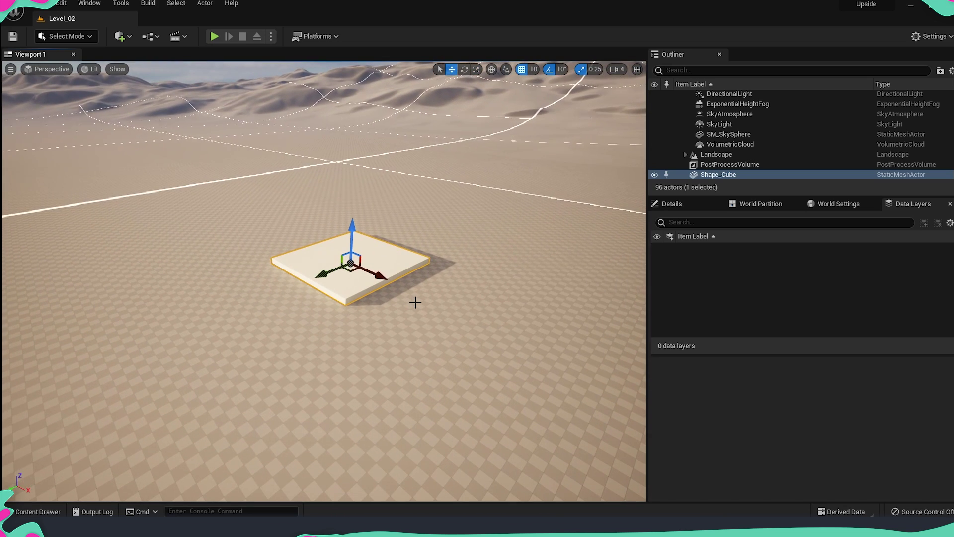
key("w")
right_click_drag(415, 312, 497, 300)
key("a")
right_click_drag(439, 332, 388, 343)
key("d")
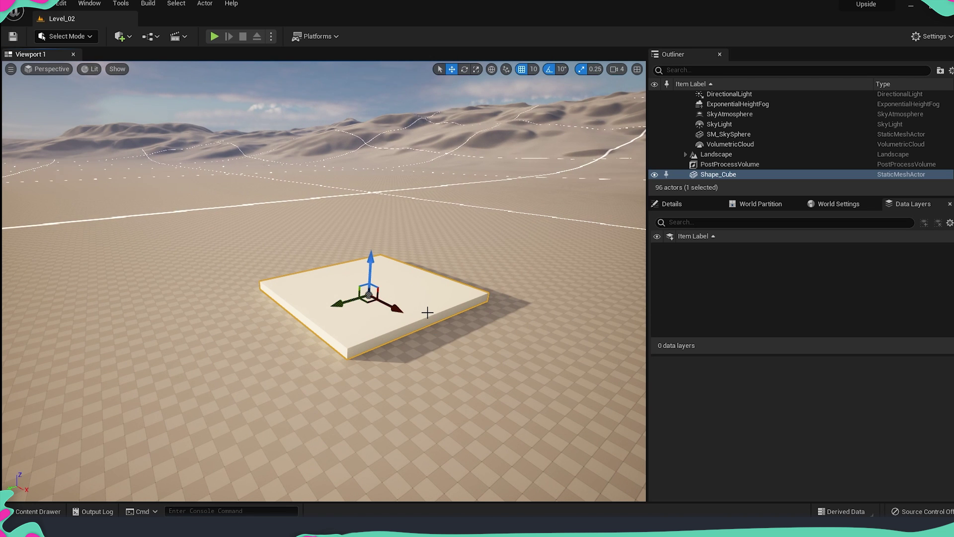
key("s")
right_click_drag(428, 312, 482, 343)
key("a")
right_click_drag(420, 332, 441, 330)
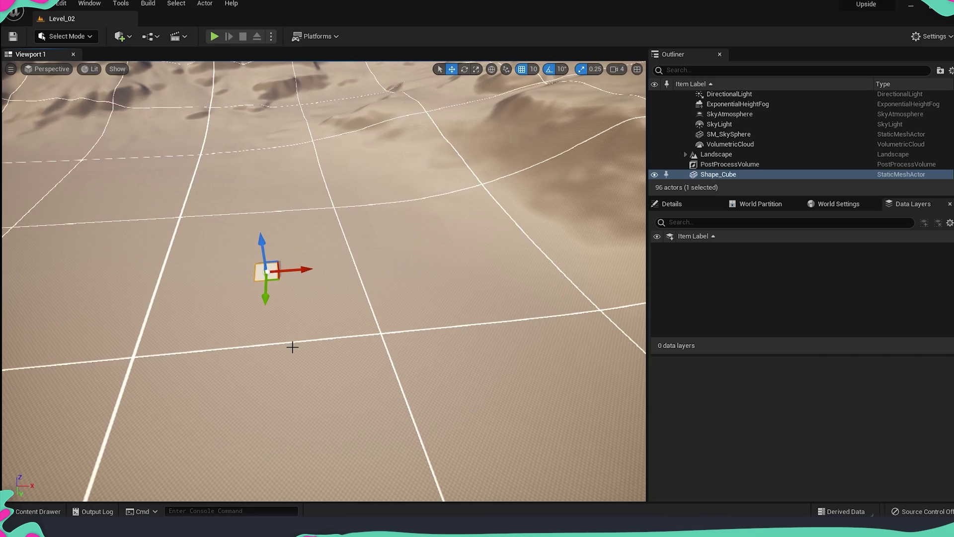
right_click_drag(385, 260, 326, 218)
key("d")
key("w")
right_click_drag(368, 242, 370, 244)
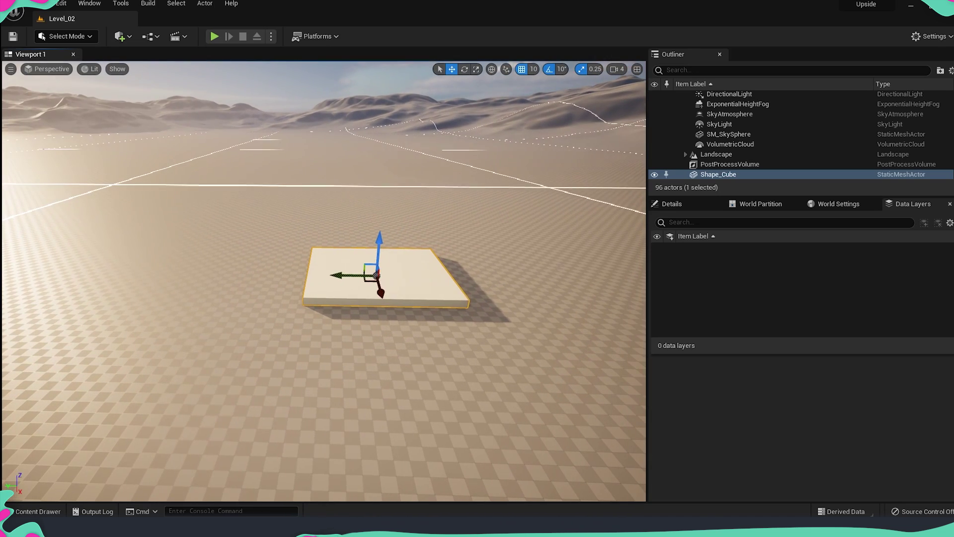
Create a new data layer named Building_01 and select it
right_click(674, 259)
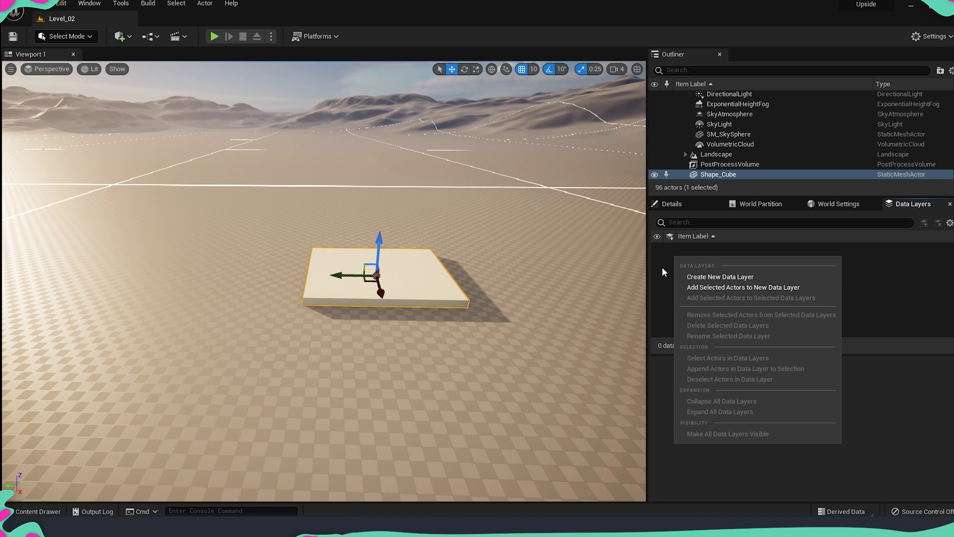
left_click(712, 277)
type("Building_01")
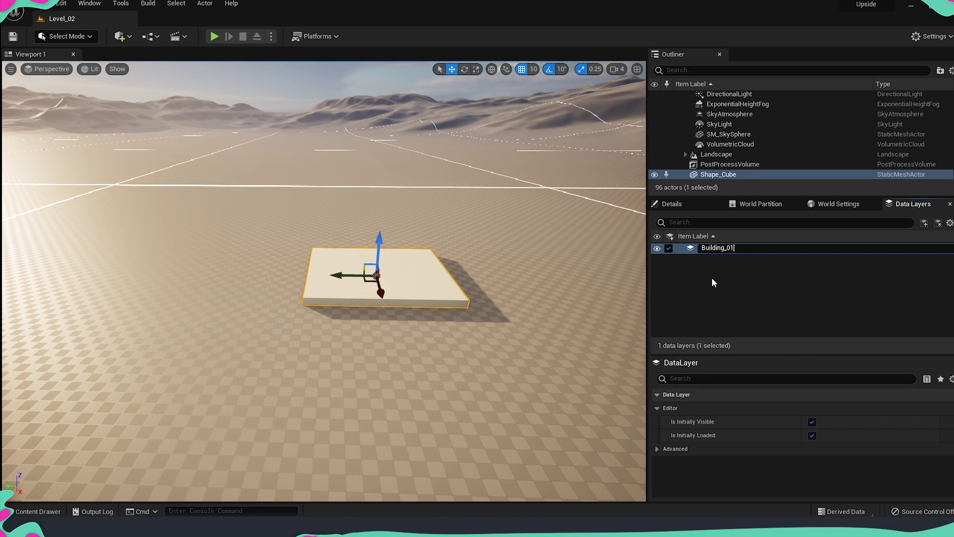
key("Return")
right_click_drag(471, 226, 502, 218)
right_click_drag(447, 238, 440, 243)
left_click(658, 249)
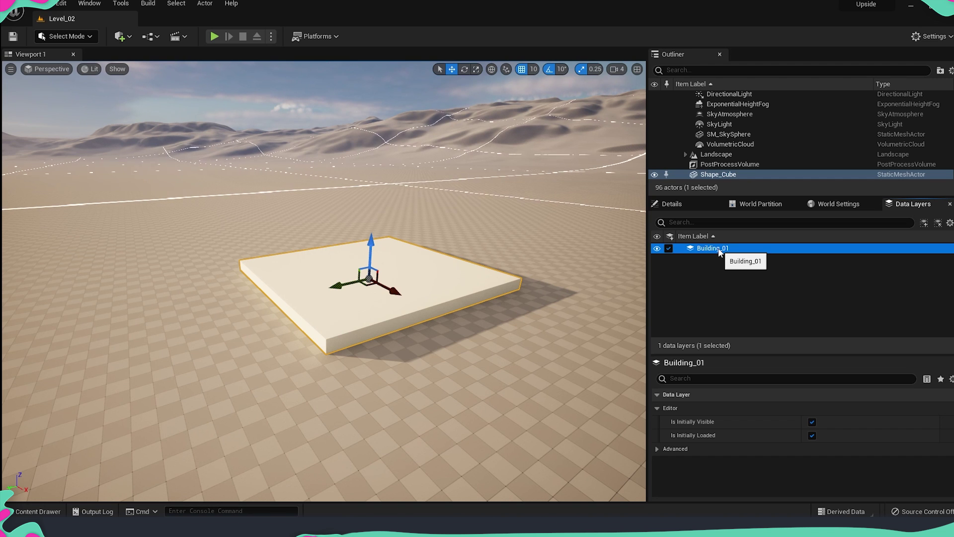
Add the selected slab to the Building_01 data layer
right_click(705, 247)
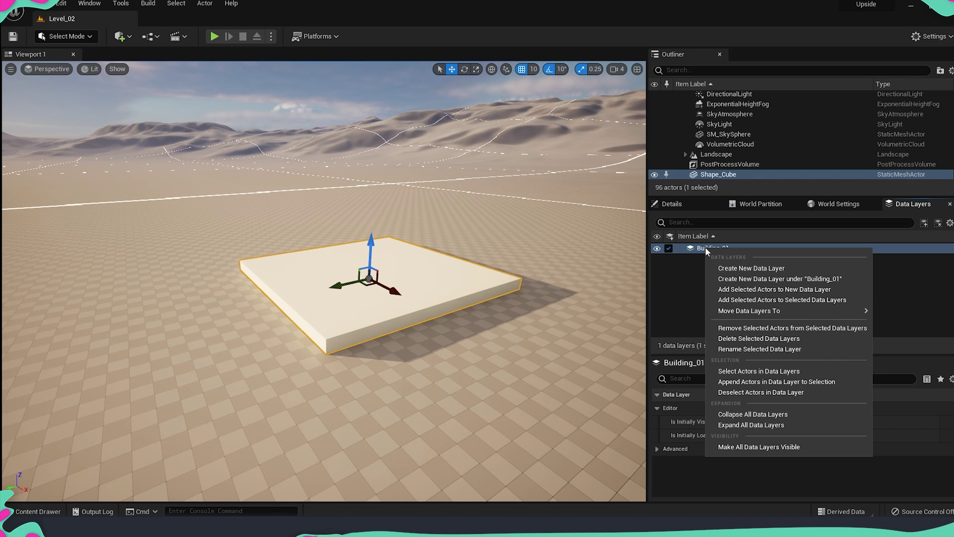
left_click(799, 301)
left_click(751, 305)
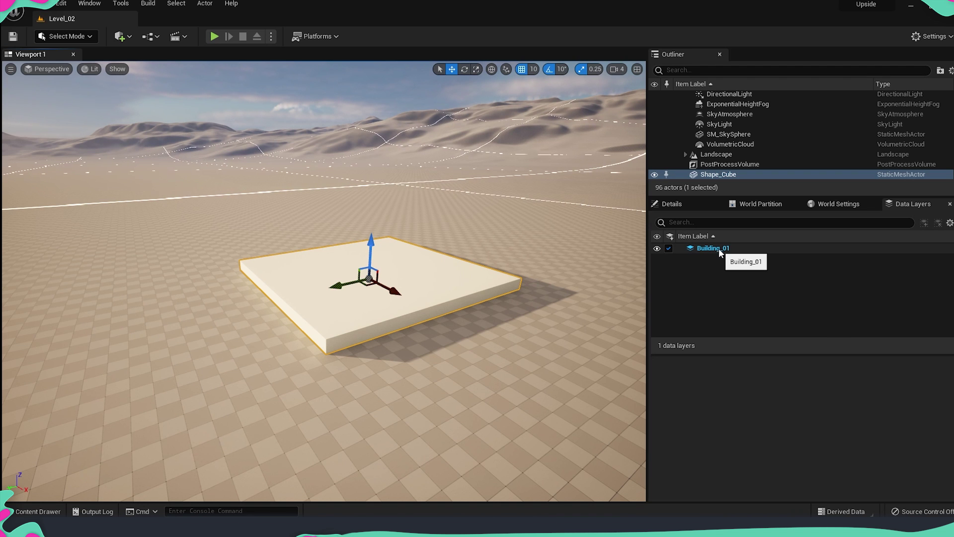
Toggle Building_01's visibility to confirm the slab hides, then reselect the slab
left_click(656, 249)
left_click(657, 249)
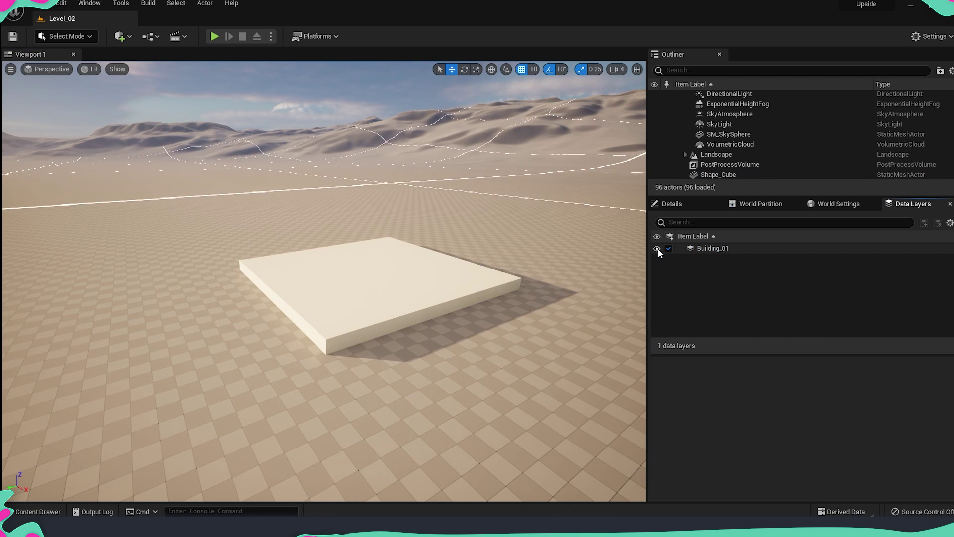
right_click_drag(454, 281, 445, 292)
left_click(445, 292)
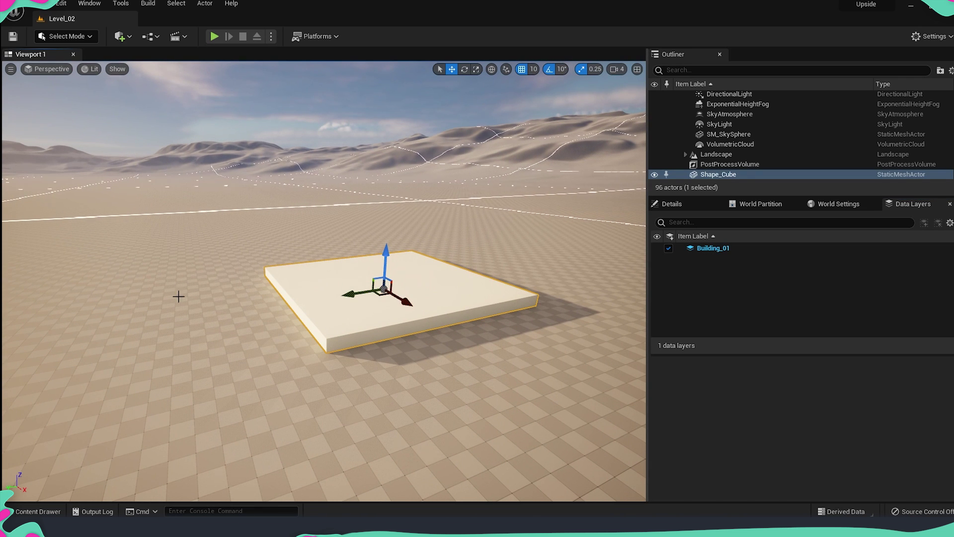
key("s")
right_click_drag(456, 287, 437, 298)
key("w")
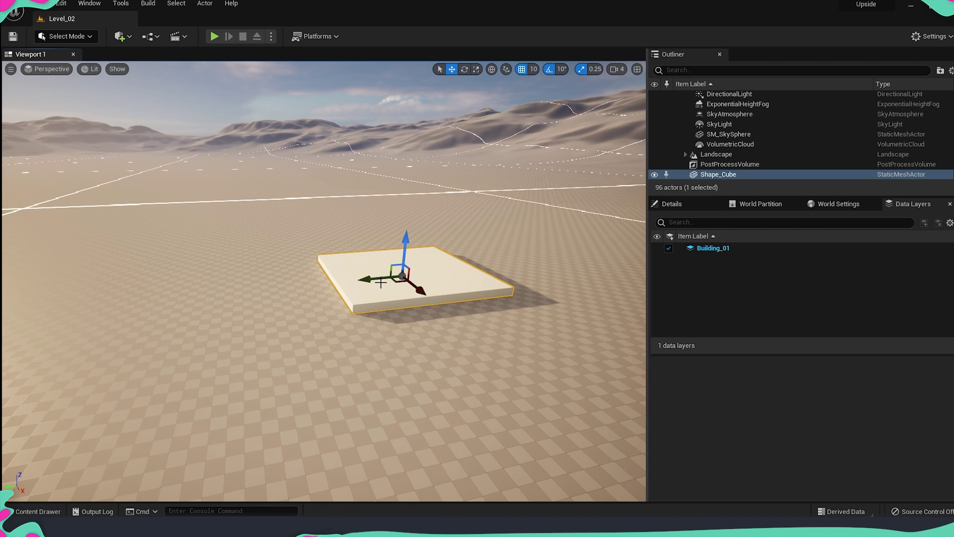
Alt-drag the slab to duplicate it as Shape_Cube2 and toggle Building_01 to test both
left_click_drag(380, 276, 213, 291, "alt")
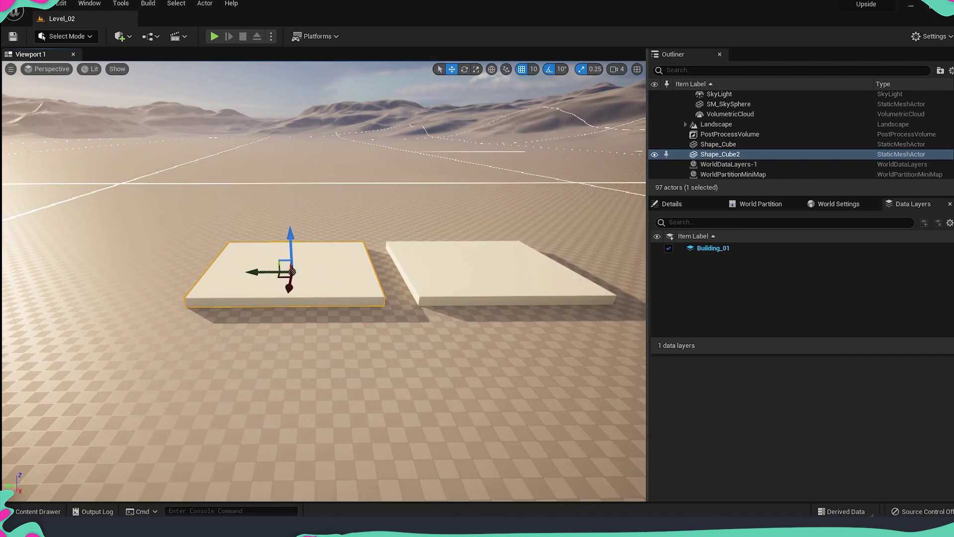
right_click_drag(364, 288, 390, 273)
key("w")
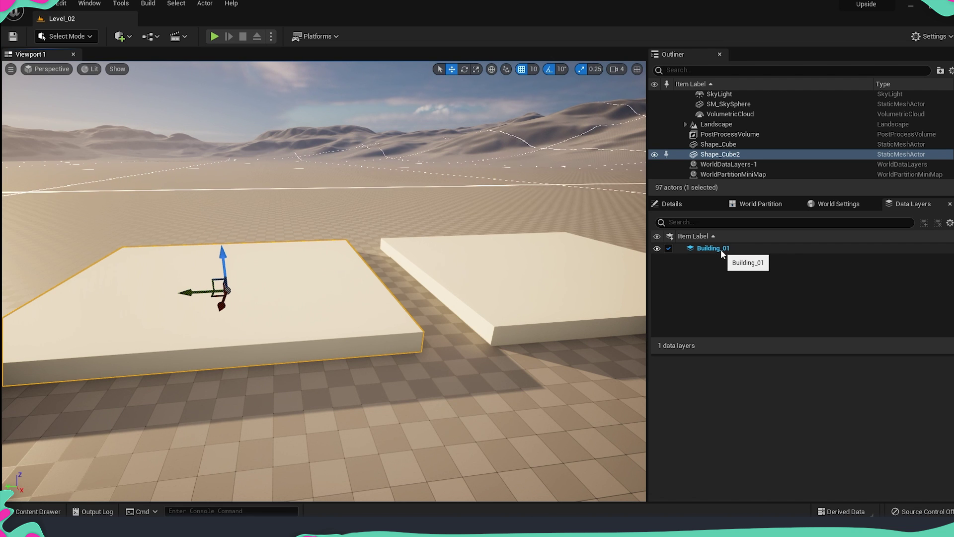
left_click(657, 248)
left_click(656, 248)
Select each slab and toggle Building_01 again, confirming both slabs belong to it
scroll(548, 254, "down", 3)
left_click(447, 278)
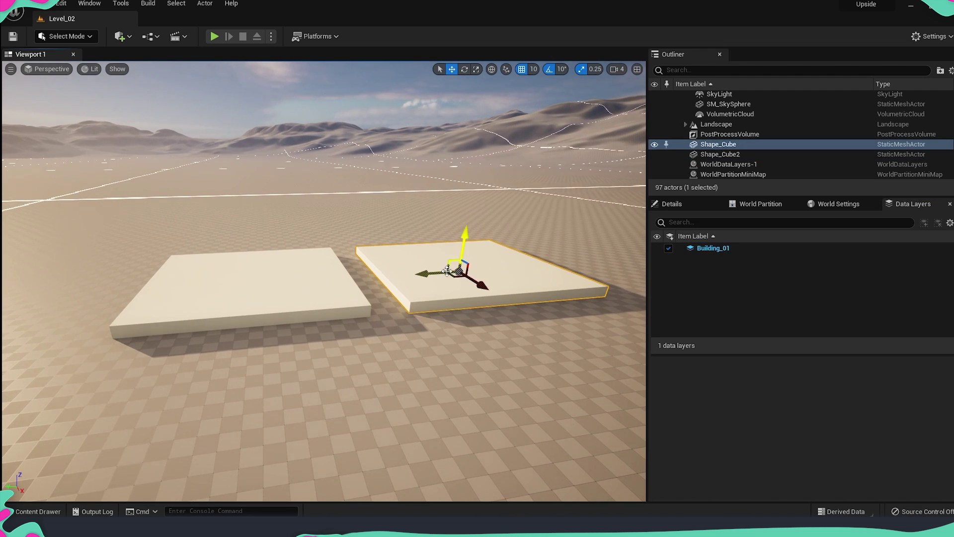
left_click(657, 248)
left_click(657, 248)
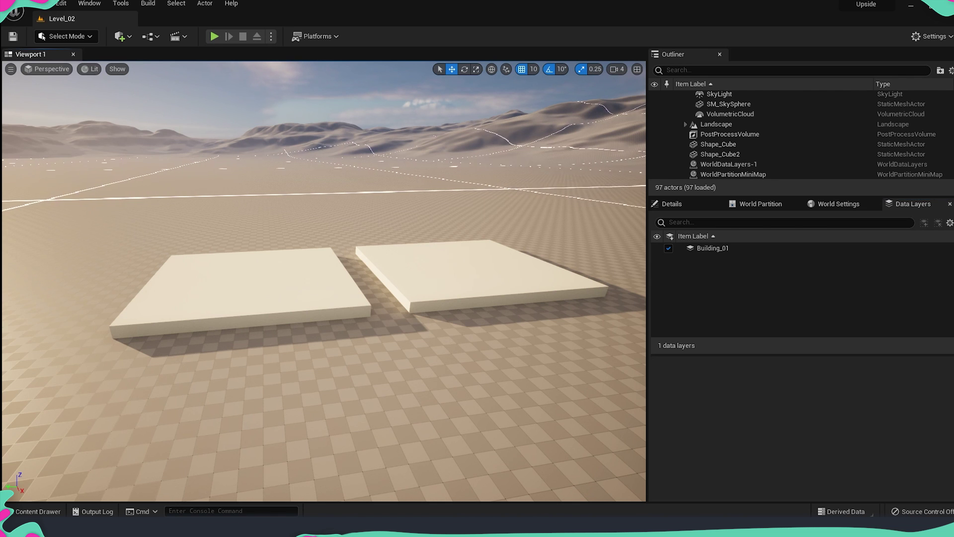
left_click(318, 288)
right_click_drag(412, 332, 395, 293)
left_click(408, 296)
right_click_drag(328, 325, 343, 322)
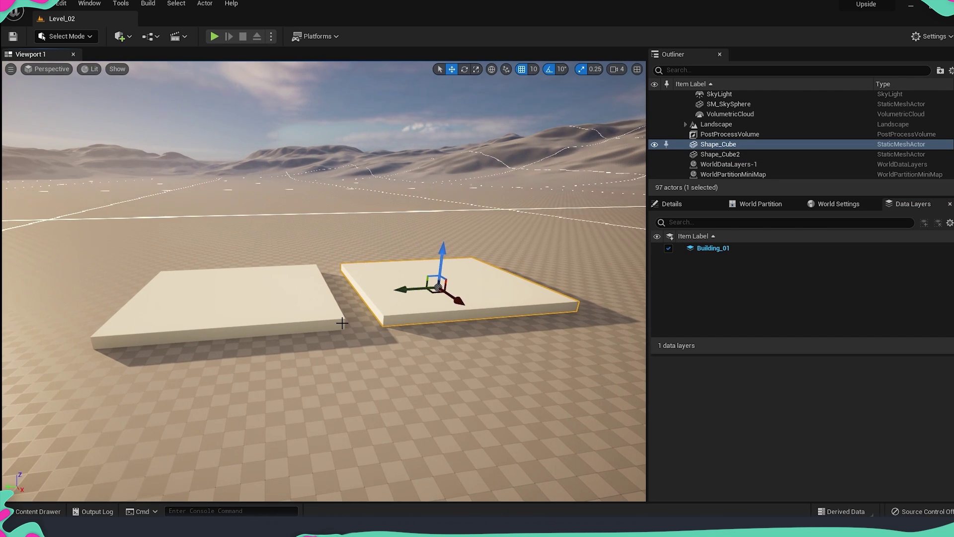
left_click(308, 316)
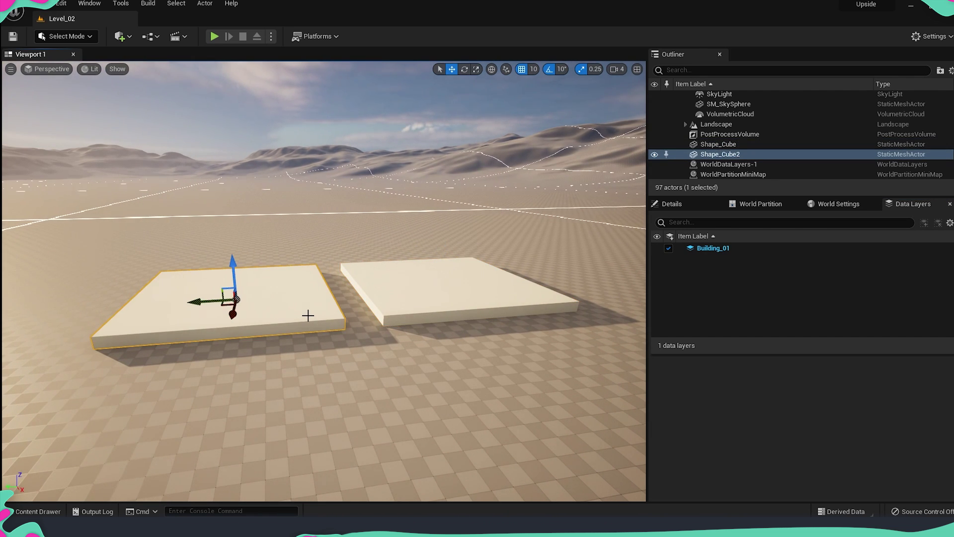
Create a new data layer named Building_02 and assign the selected left slab to it
right_click(681, 270)
left_click(705, 291)
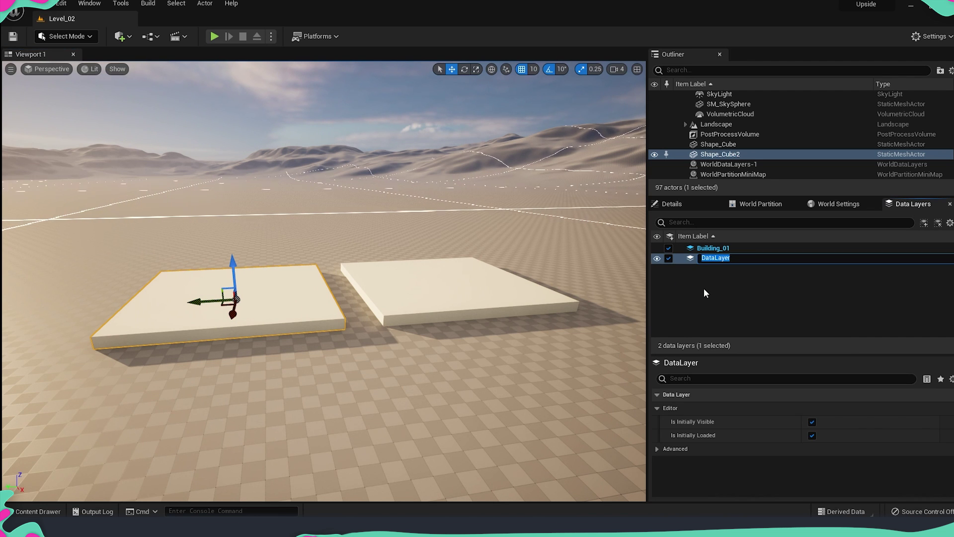
type("Building_02")
key("Return")
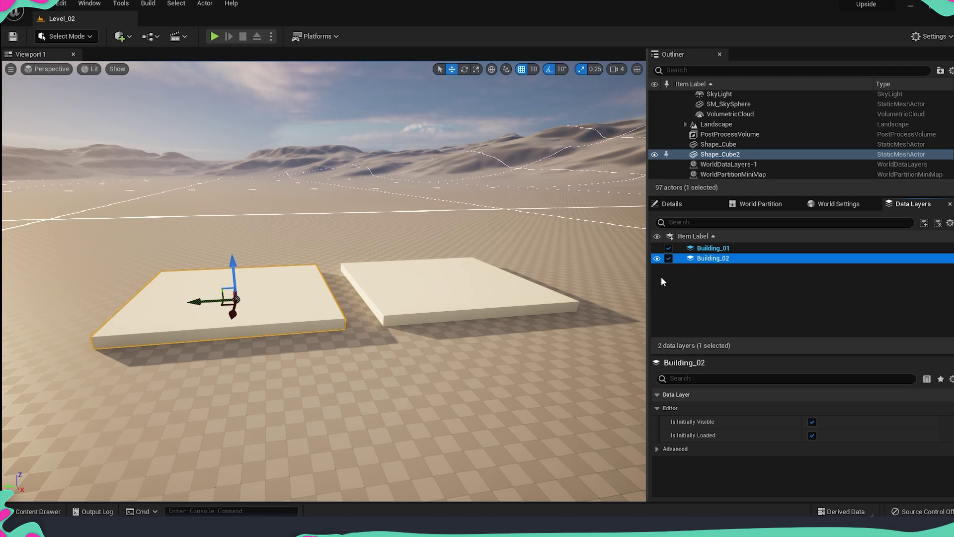
right_click(711, 259)
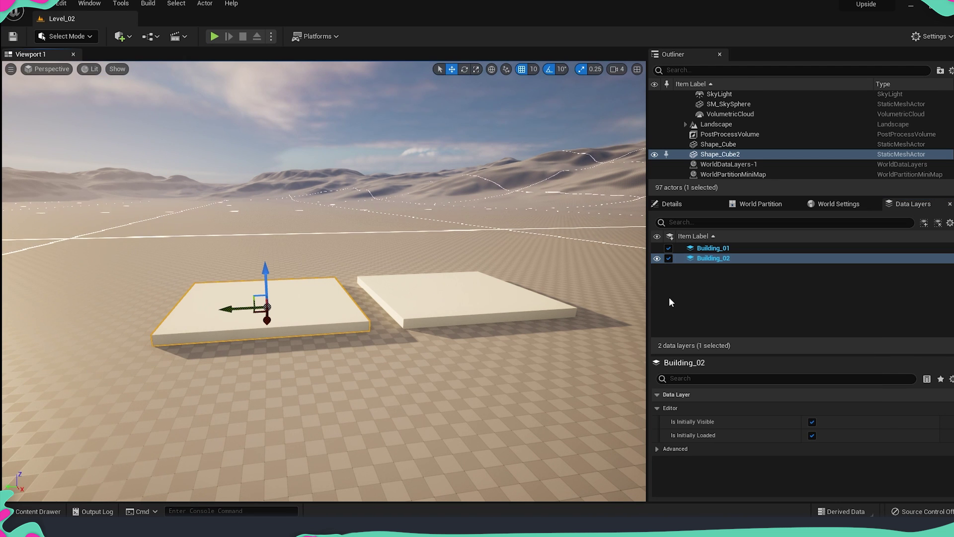
left_click(656, 260)
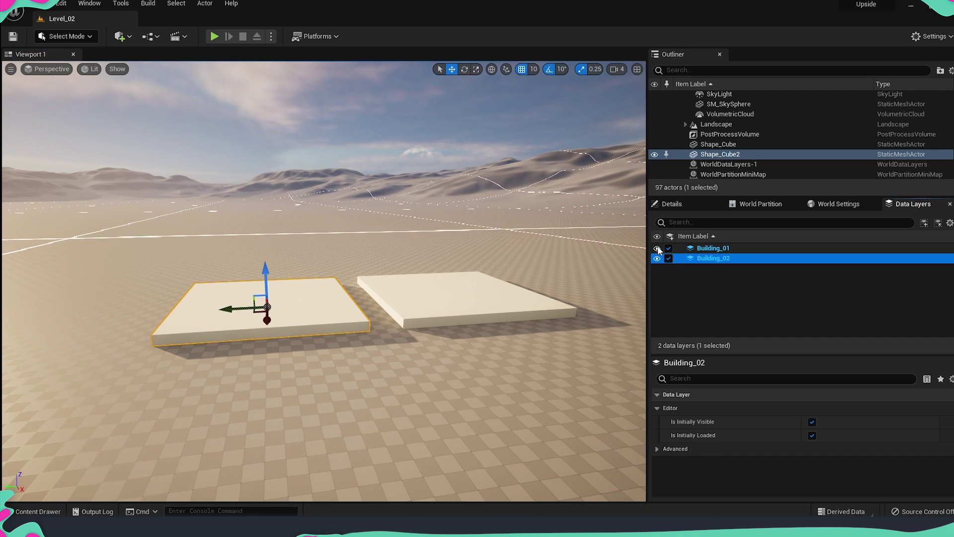
Toggle Building_01's visibility off and on twice to check which slabs it hides
left_click(657, 247)
left_click(658, 249)
left_click(657, 248)
left_click(658, 248)
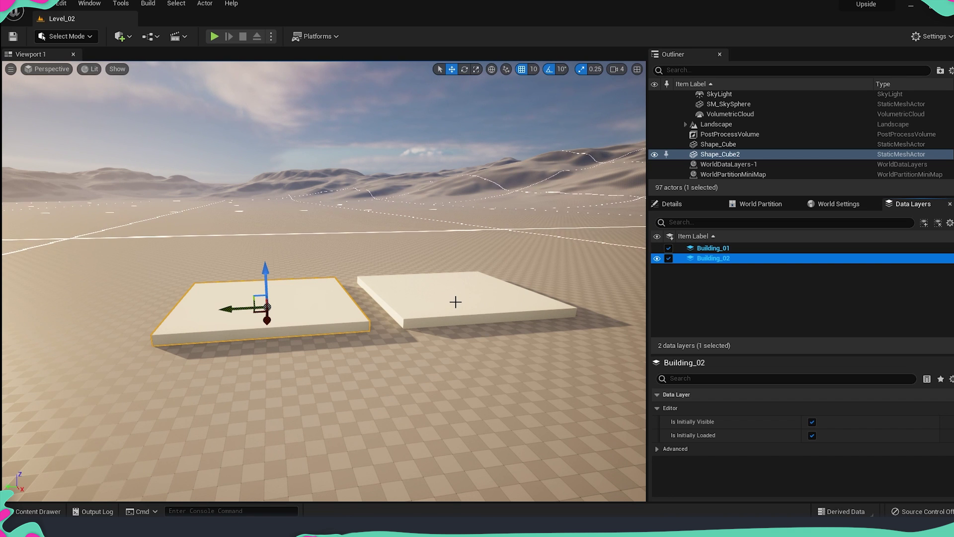
Select the left slab Shape_Cube2 and remove it from the Building_01 data layer
left_click(490, 346)
left_click(277, 307)
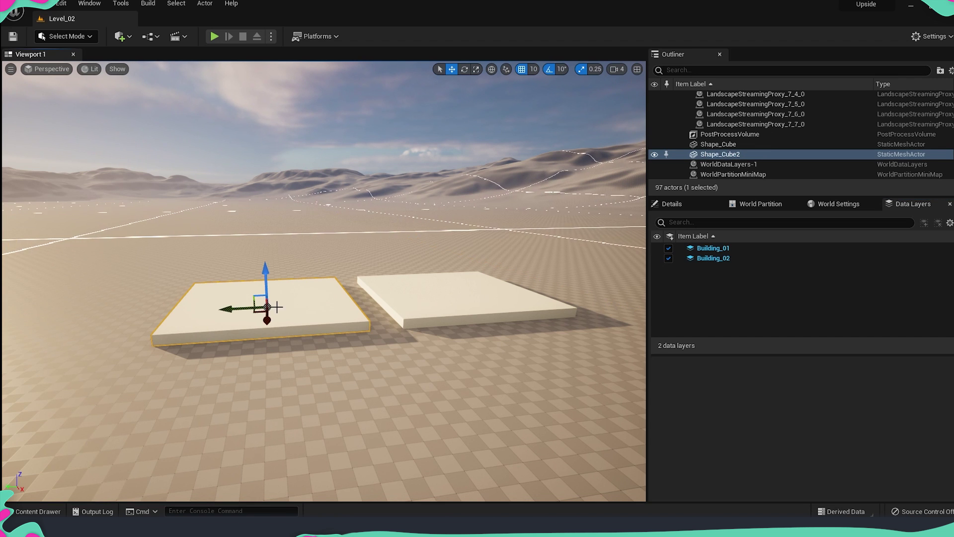
mouse_move(351, 312)
right_mouse_down()
mouse_move(367, 313)
mouse_move(303, 312)
mouse_move(342, 311)
right_mouse_up()
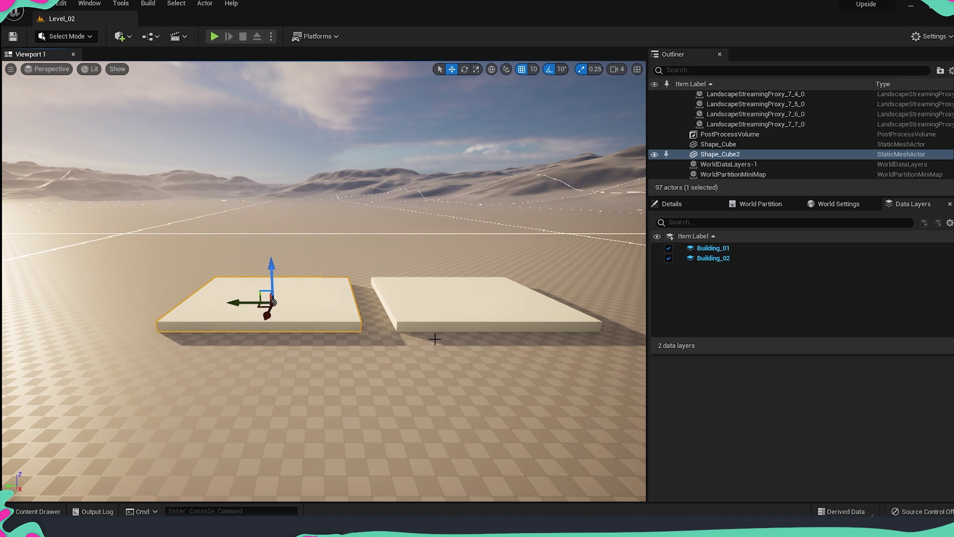
right_click(711, 247)
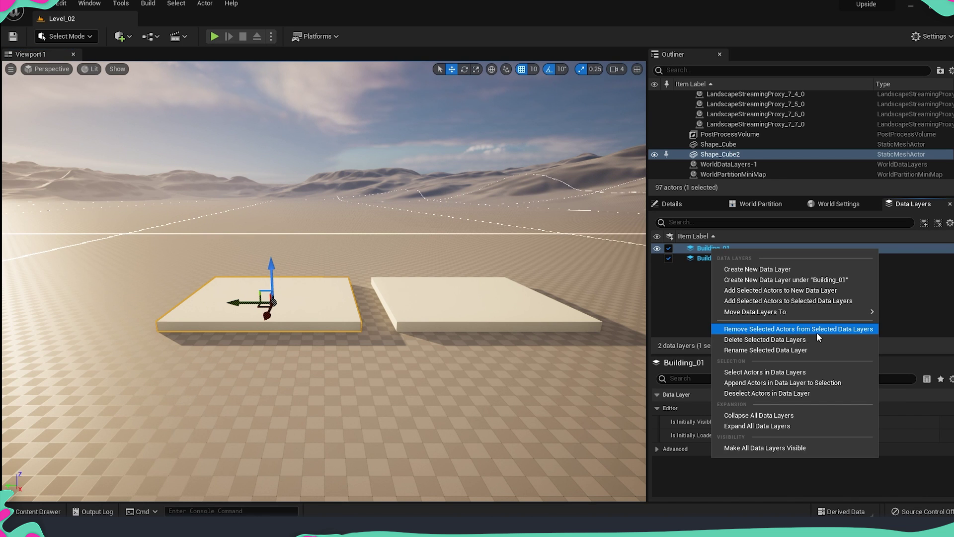
left_click(795, 330)
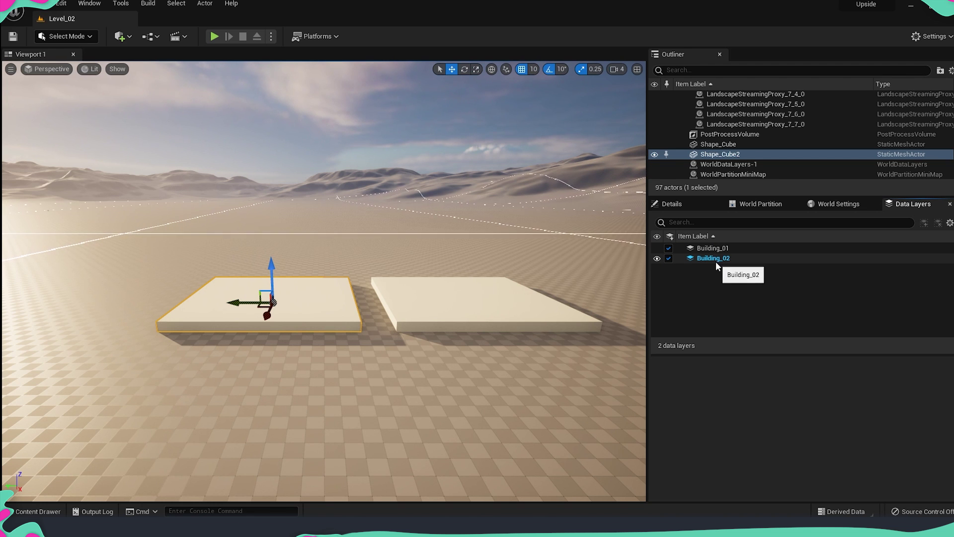
Toggle Building_02 and Building_01 visibility to confirm each hides only its own slab
left_click(657, 259)
left_click(657, 258)
left_click(657, 249)
left_click(657, 249)
left_click(657, 249)
left_click(657, 248)
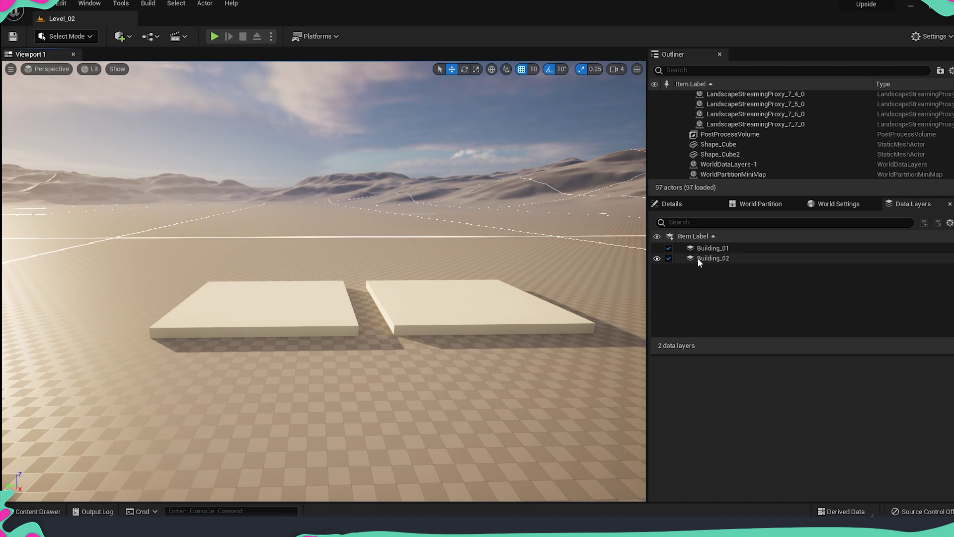
Select the Building_01 data layer and fly the view toward the right slab
left_click(705, 250)
right_click_drag(596, 303, 646, 298)
right_click_drag(466, 319, 537, 314)
right_click_drag(458, 328, 411, 305)
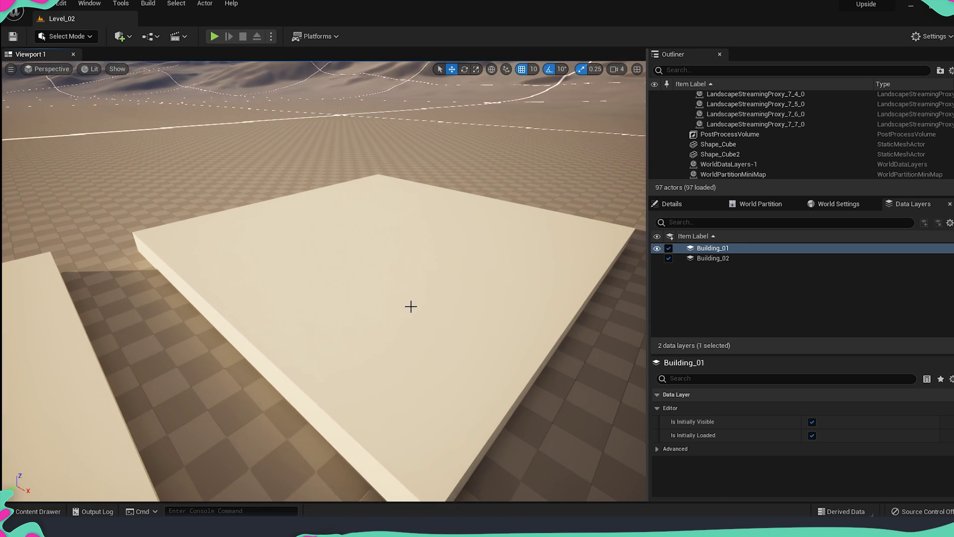
Place the SM_Chair from StarterContent Props onto the right slab
key("ctrl+space")
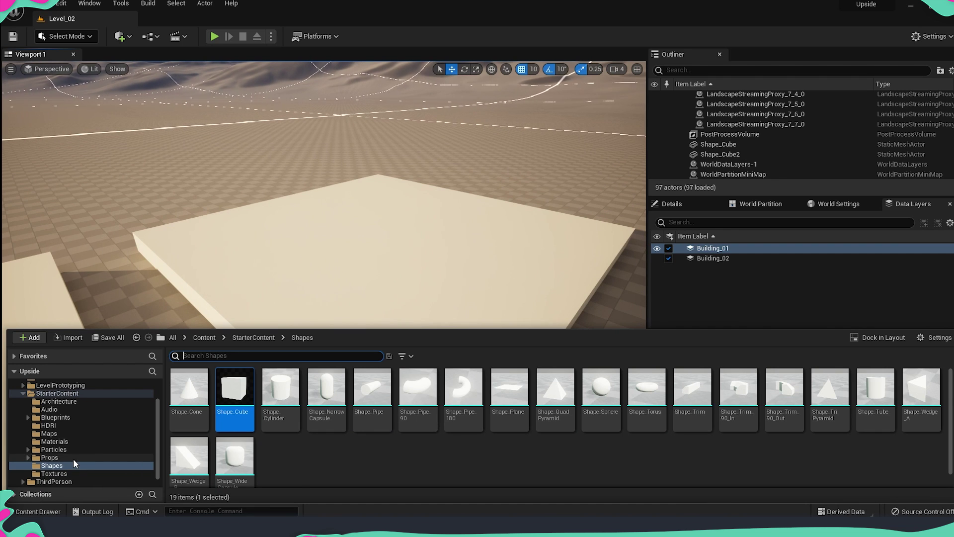
left_click(50, 457)
left_click_drag(326, 399, 301, 282)
right_click_drag(301, 282, 276, 277)
mouse_move(454, 353)
right_mouse_down()
mouse_move(474, 330)
mouse_move(454, 353)
right_mouse_up()
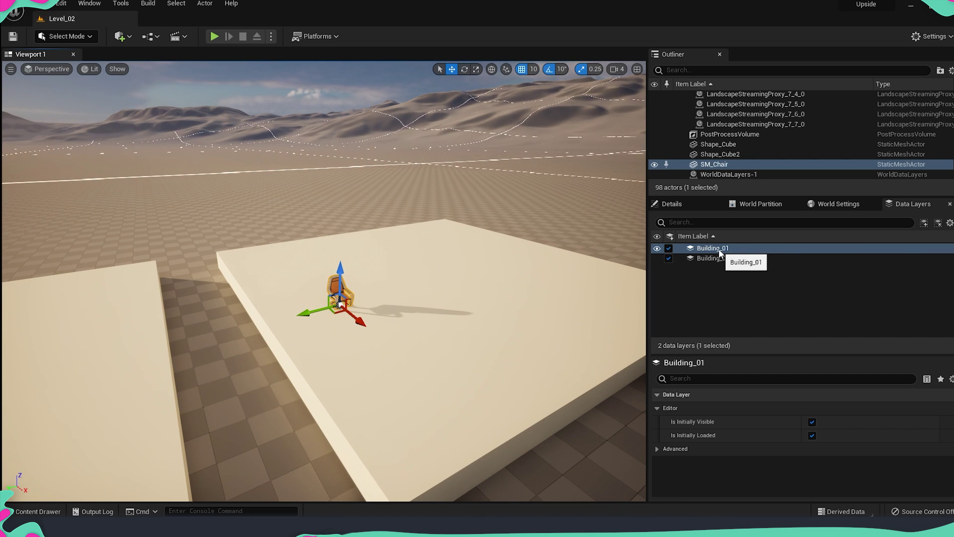
Create a Funiture data layer and nest it under Building_01
right_click(696, 280)
left_click(739, 300)
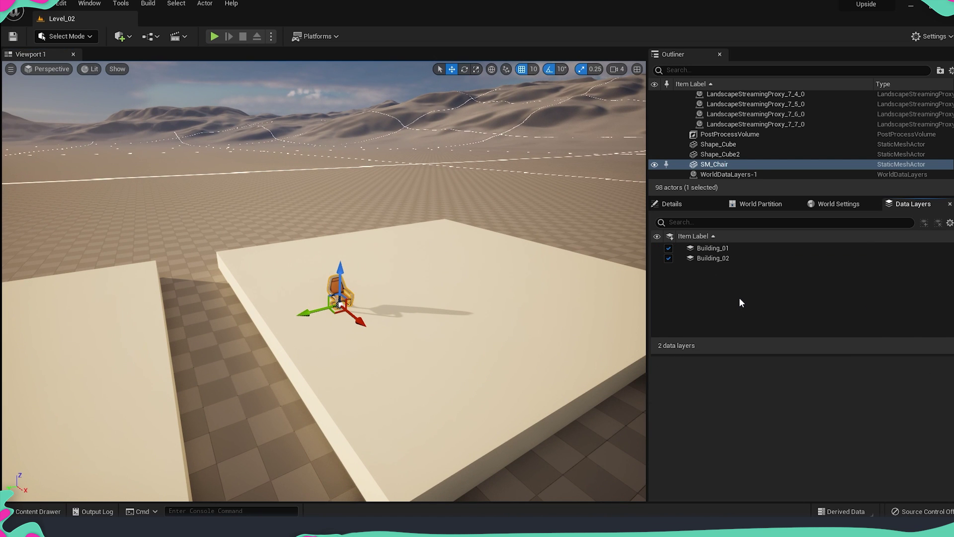
type("Funiture")
key("Return")
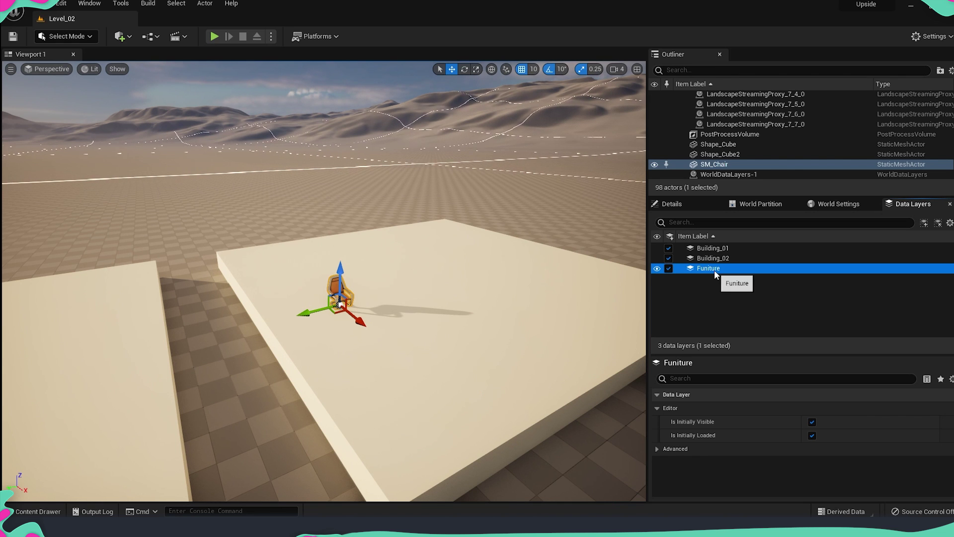
left_click_drag(725, 274, 711, 247)
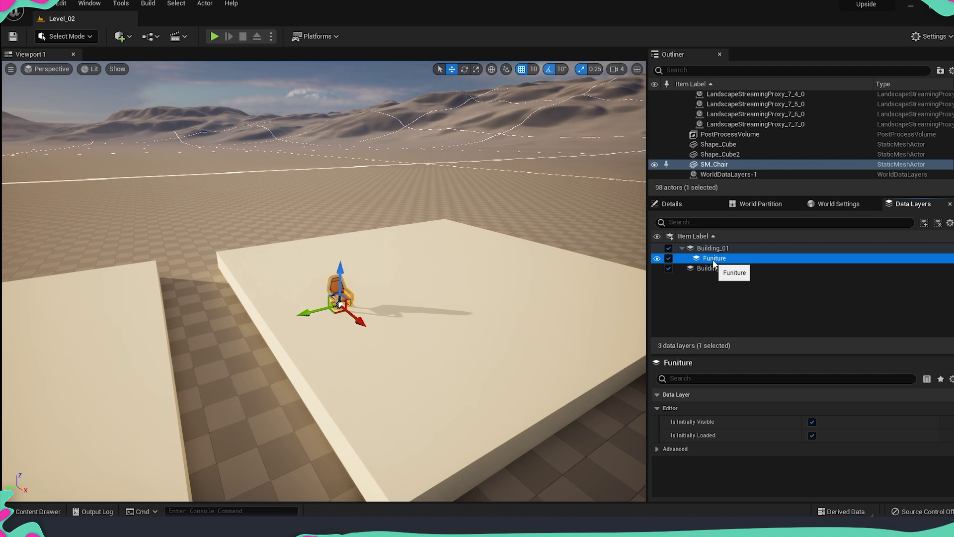
left_click(696, 249)
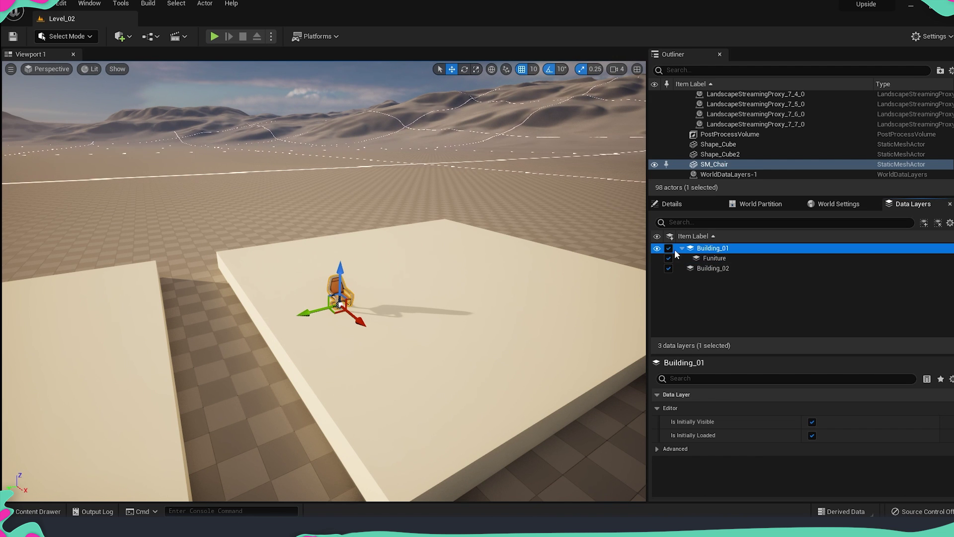
left_click(714, 258)
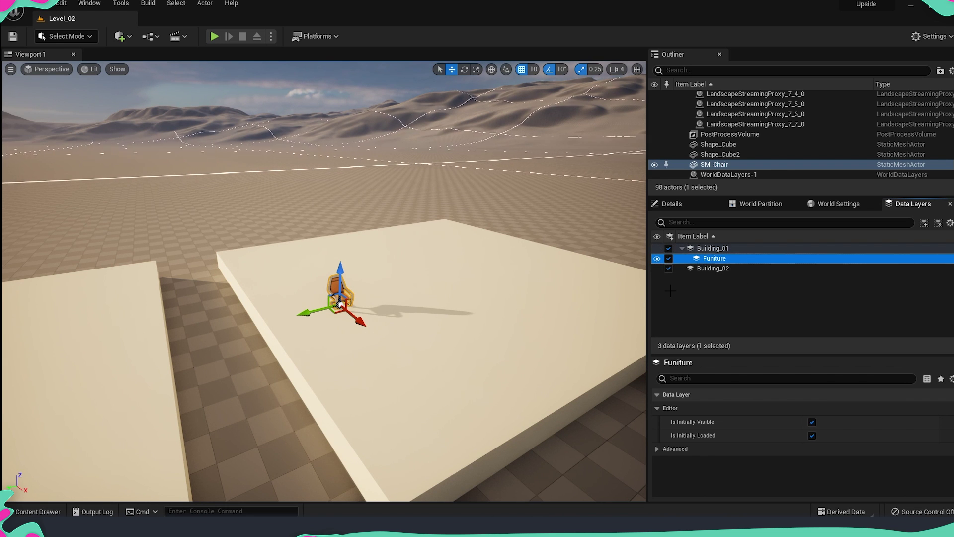
left_click(657, 248)
left_click(657, 249)
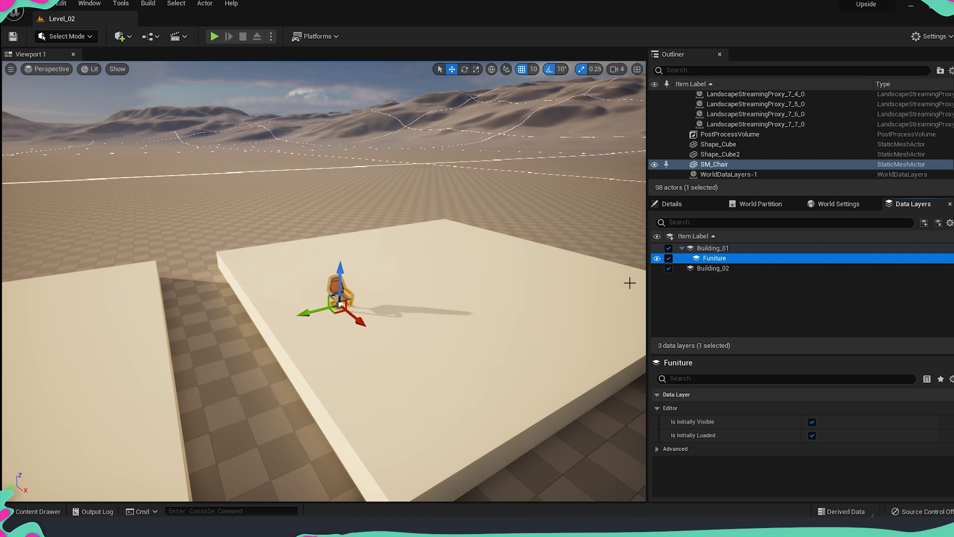
Add the selected chair to the Funiture layer and toggle Funiture's visibility to check it
right_click(712, 259)
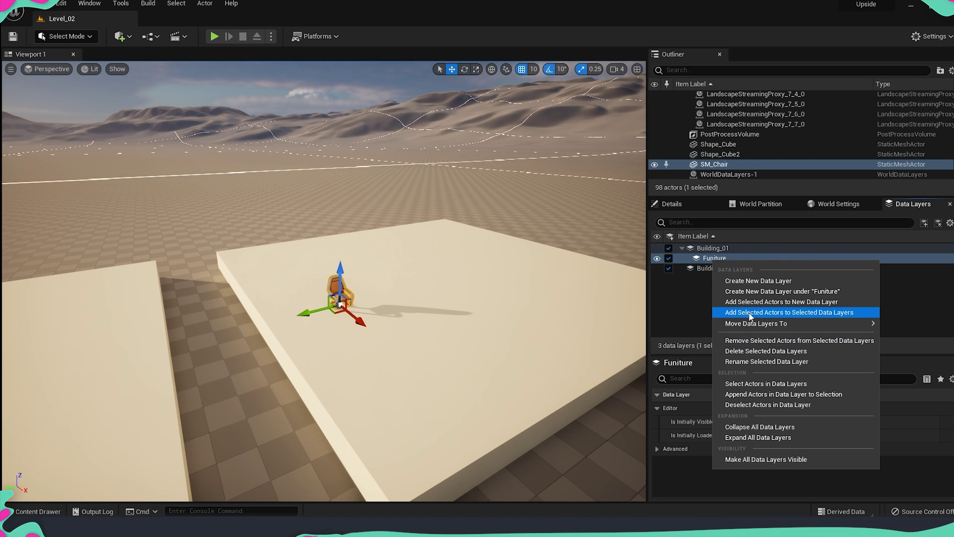
left_click(768, 313)
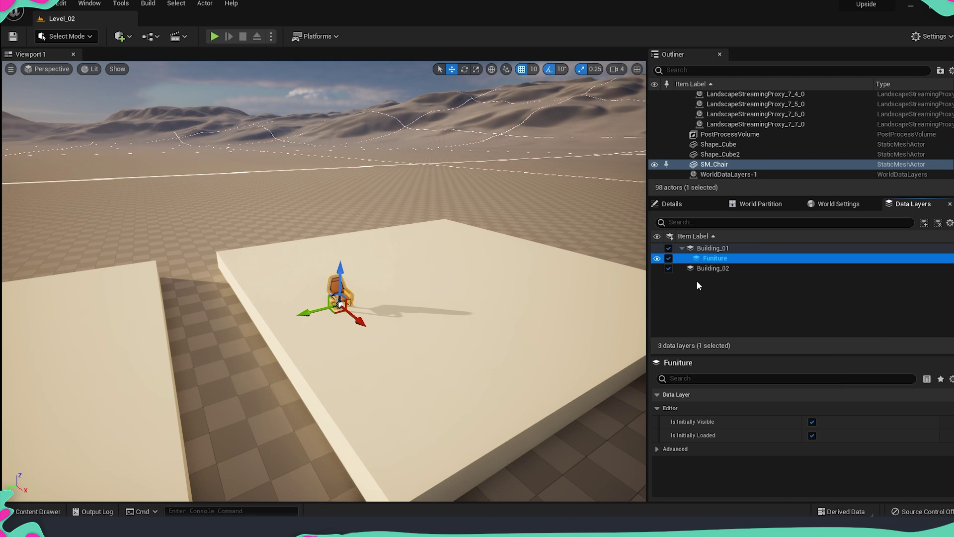
left_click(657, 259)
left_click(656, 258)
right_click_drag(497, 278, 467, 249)
left_click(656, 258)
left_click(657, 258)
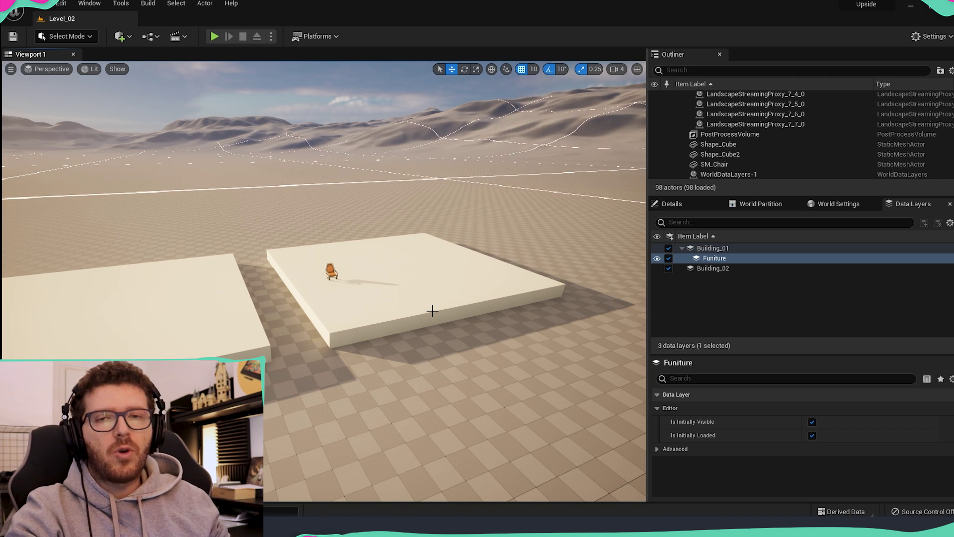
left_click(427, 304)
key("Escape")
right_click_drag(428, 304, 606, 392)
key("d")
key("a")
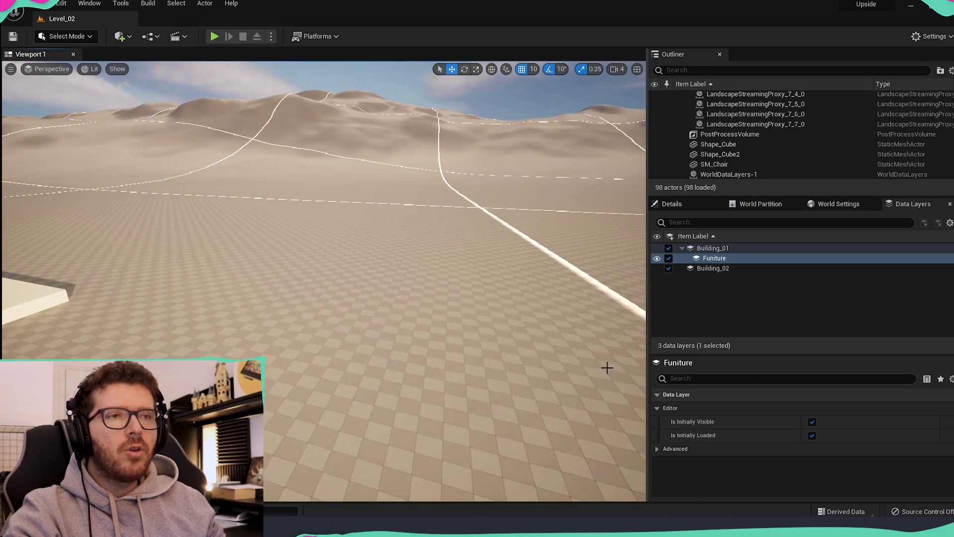
key("s")
right_click_drag(490, 208, 366, 262)
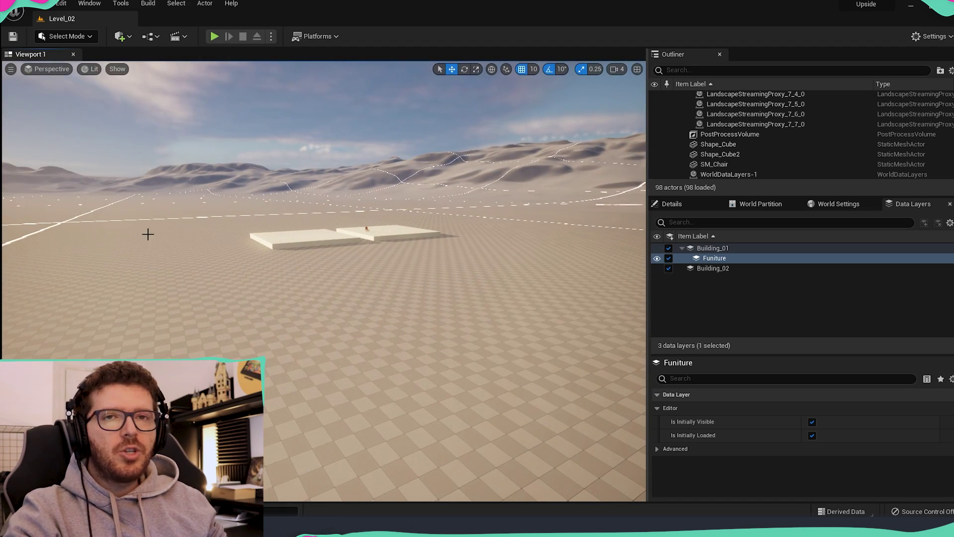
right_click_drag(506, 293, 510, 343)
key("w")
key("s")
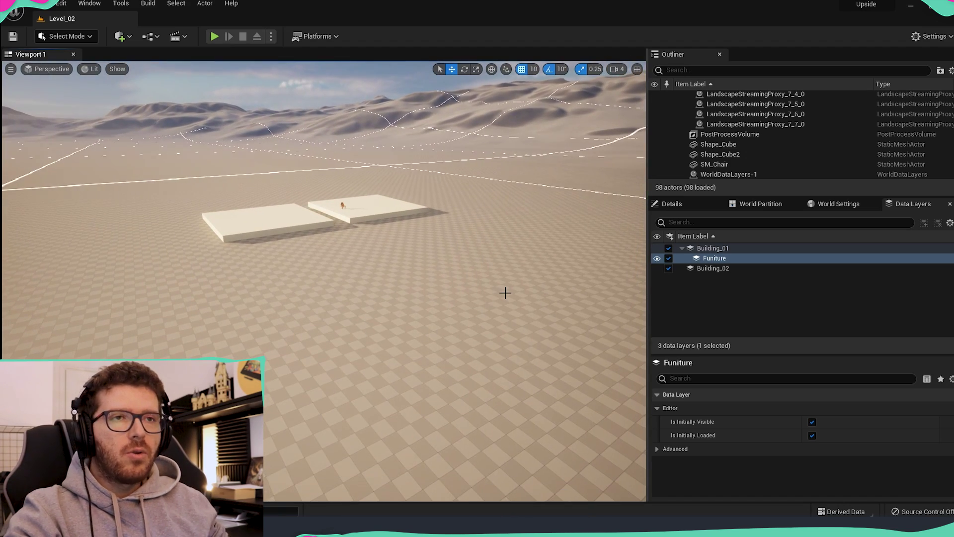
right_click_drag(505, 293, 282, 265)
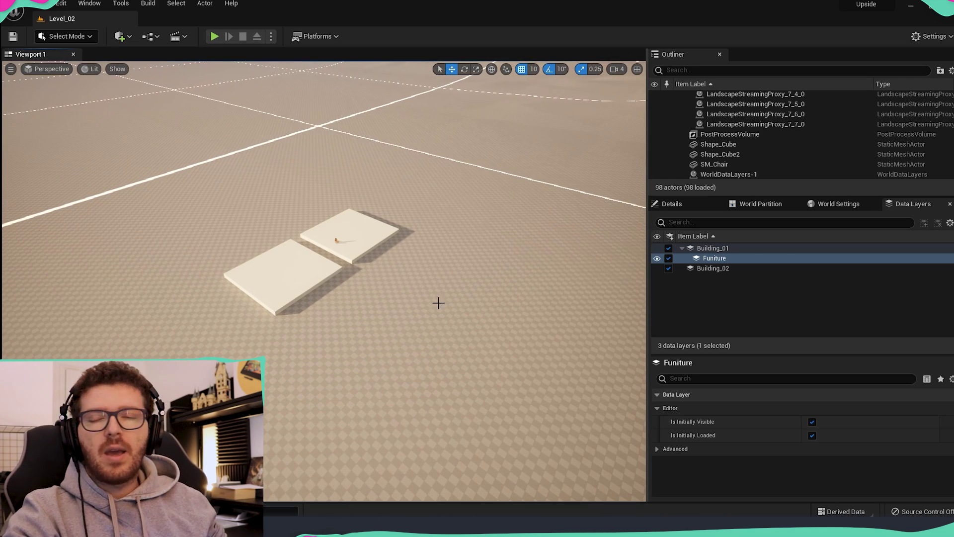
right_click_drag(487, 347, 477, 283)
key("w")
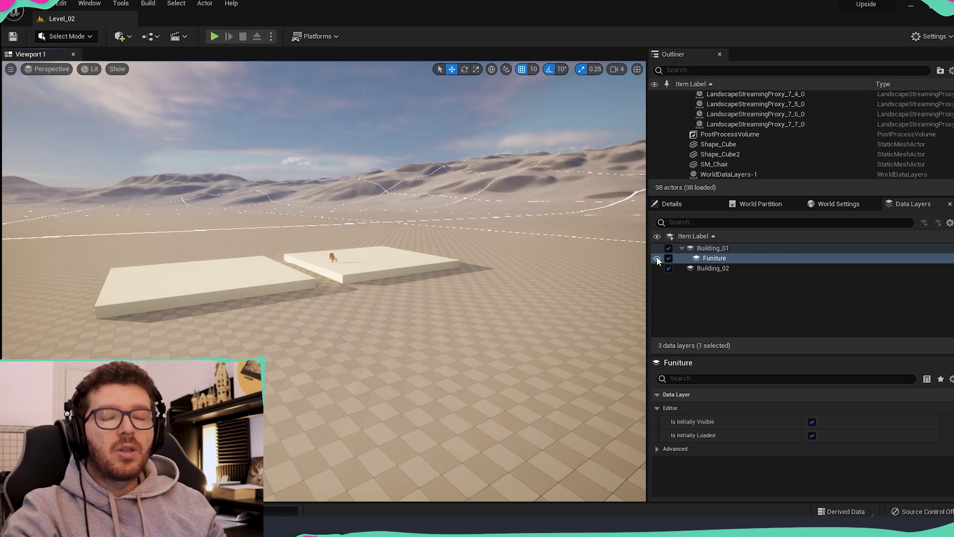
Hide and re-show the Funiture layer, confirming the chair disappears with it
left_click(658, 259)
right_click_drag(546, 284, 531, 249)
key("w")
key("s")
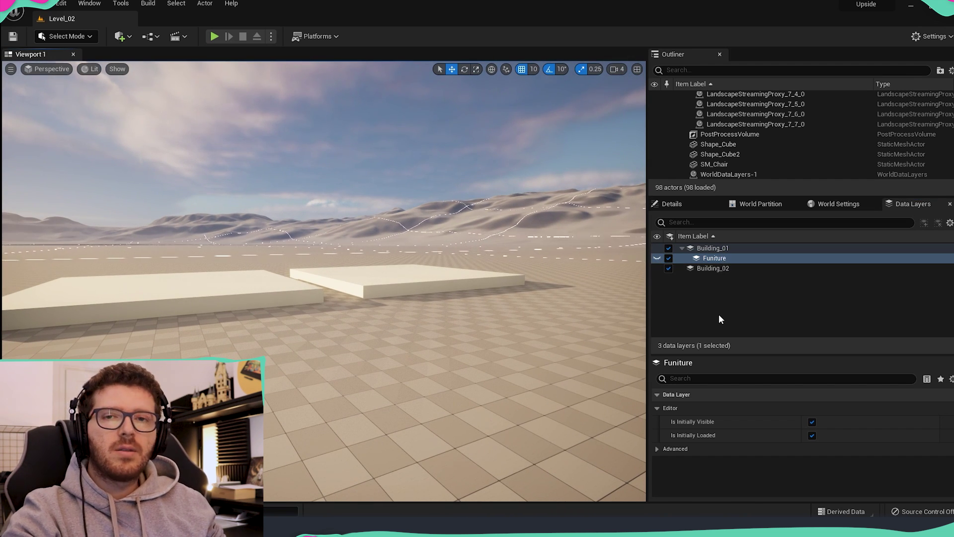
right_click_drag(493, 287, 517, 281)
left_click(656, 258)
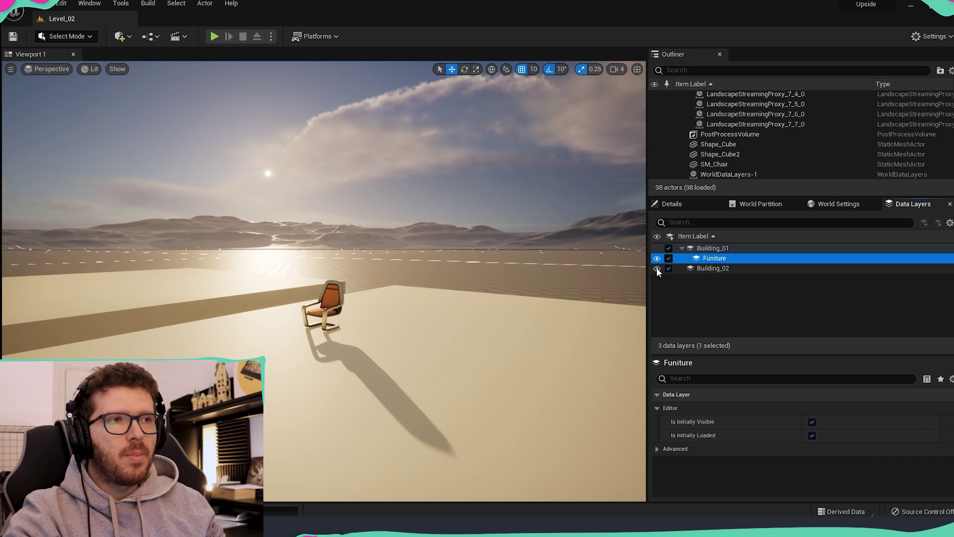
Toggle Building_02 off and on, checking that only the chair's slab remains visible
left_click(657, 267)
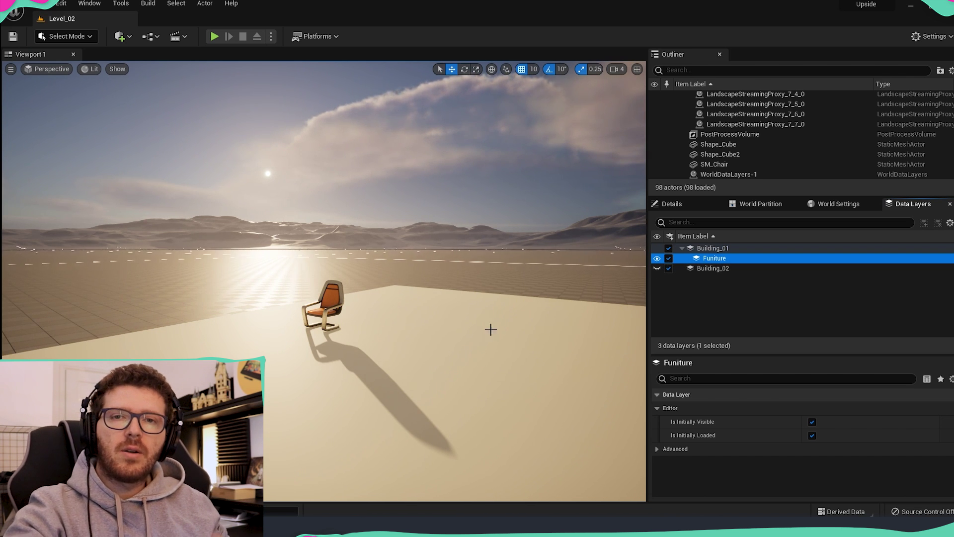
right_click_drag(498, 347, 498, 362)
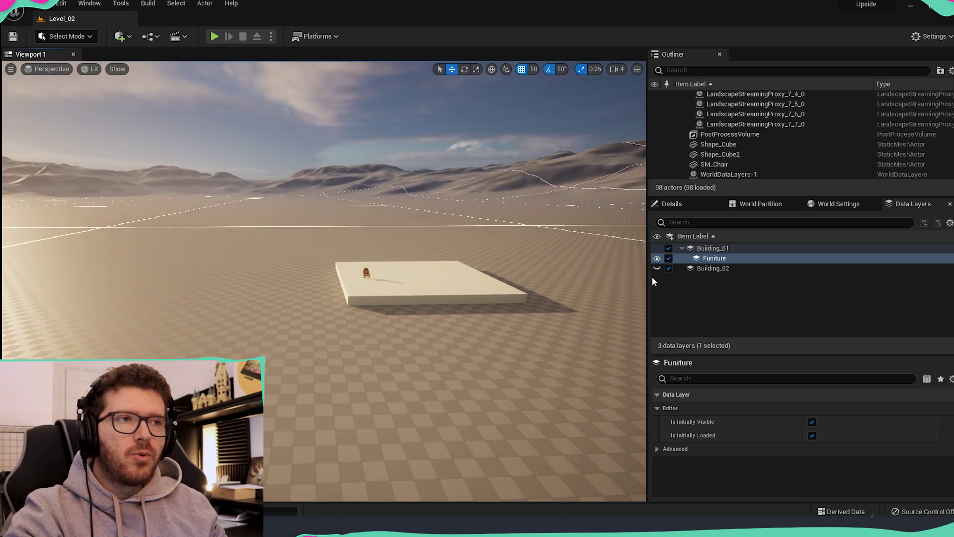
left_click(657, 267)
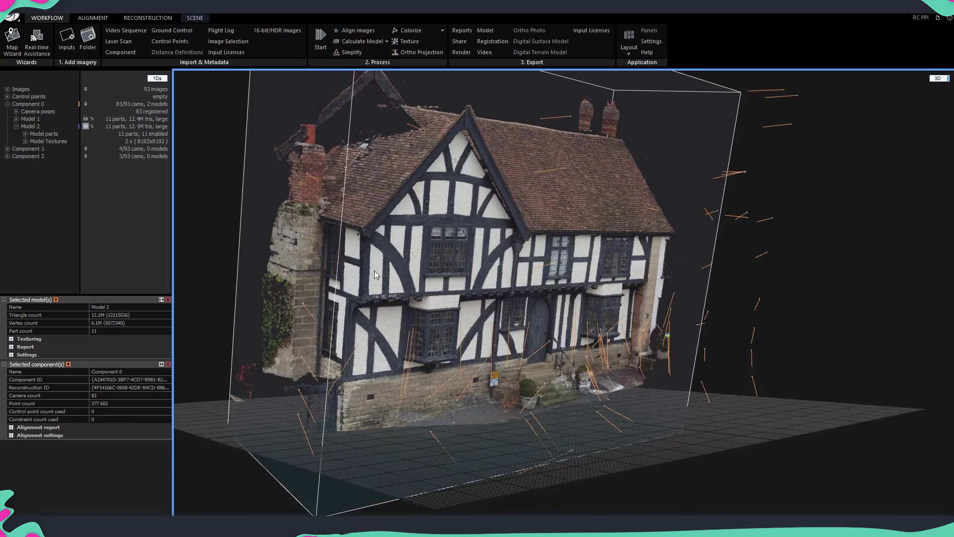
Orbit the house to a frontal view and shift the selected plane in the scene
scroll(374, 270, "up", 5)
left_click_drag(381, 275, 419, 288)
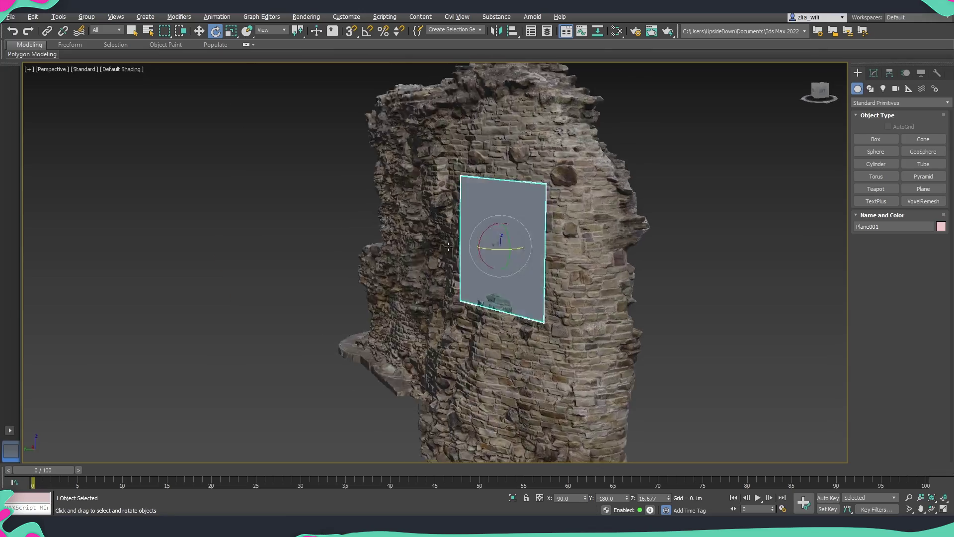
middle_click_drag(546, 259, 499, 251, "alt")
key("w")
left_click_drag(496, 249, 497, 260)
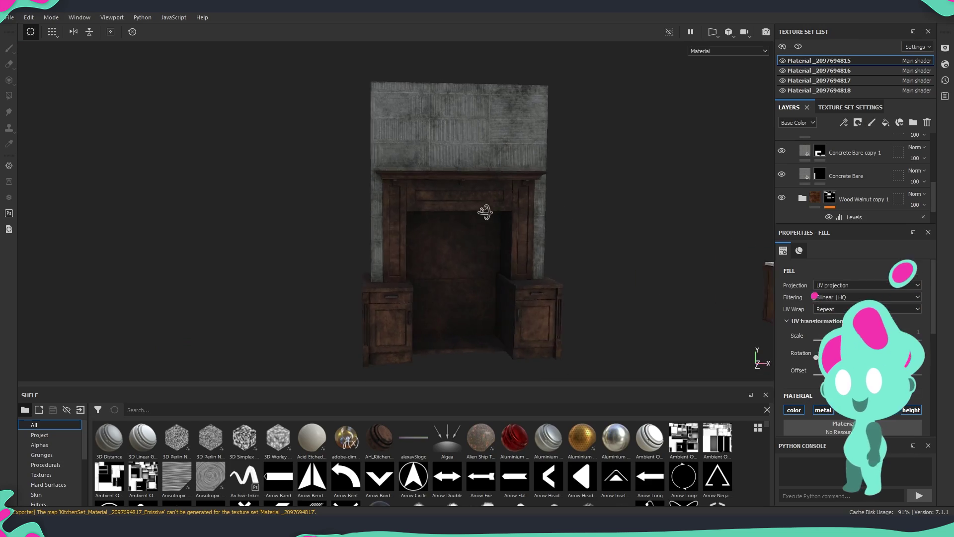
Orbit around the fireplace and feathers models and set the glass material to pale blue
mouse_move(485, 213)
left_mouse_down("alt")
mouse_move(309, 212)
mouse_move(599, 142)
left_mouse_up("alt")
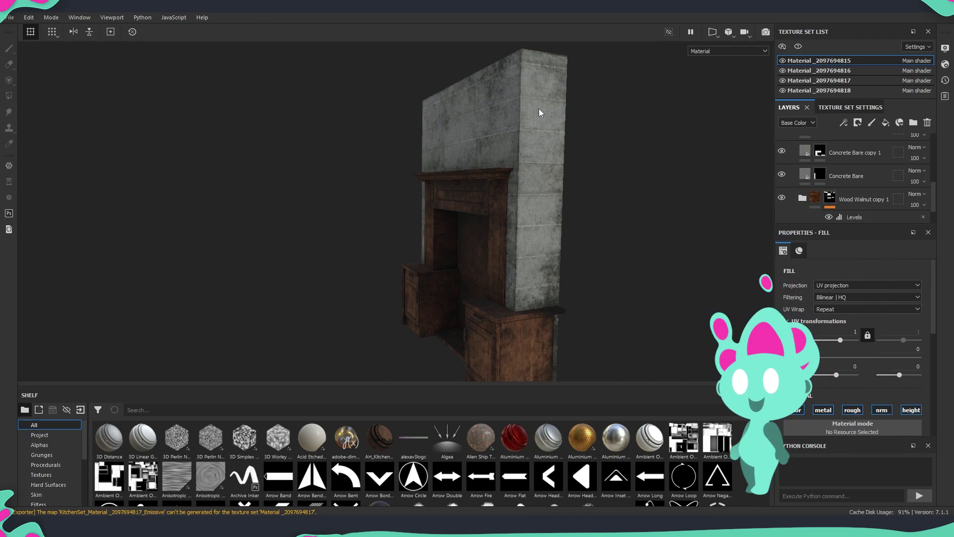
left_click_drag(539, 110, 512, 137, "alt")
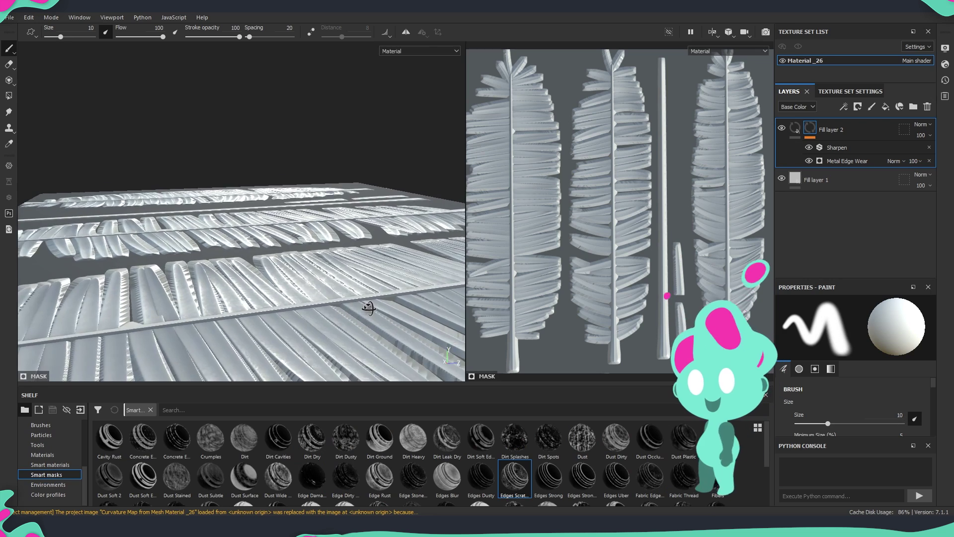
left_click_drag(366, 308, 358, 288, "alt")
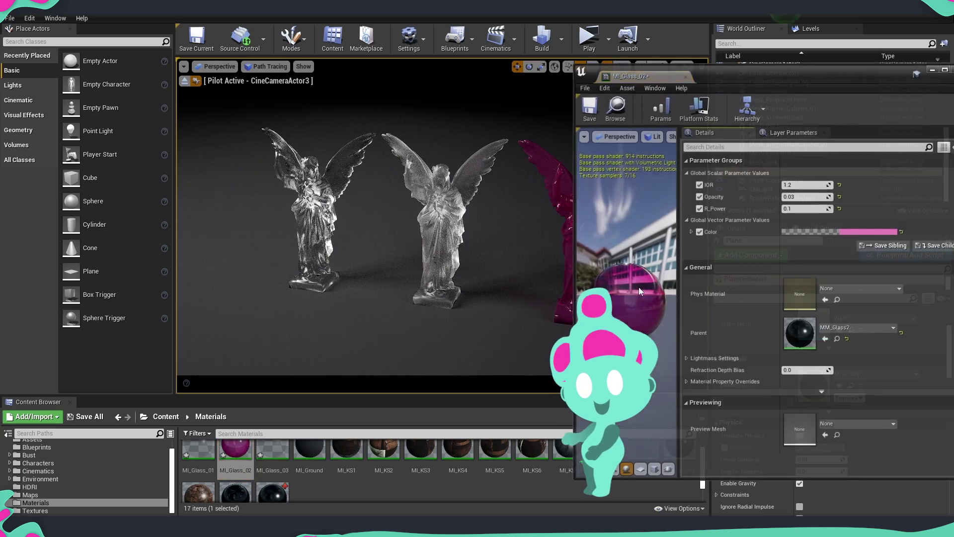
left_click_drag(748, 76, 815, 97)
left_click(918, 254)
left_click(755, 326)
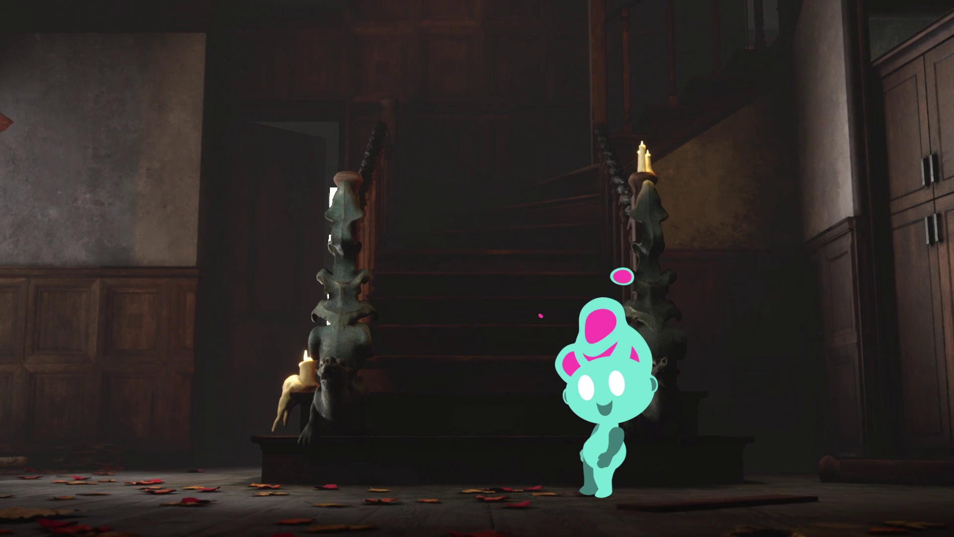